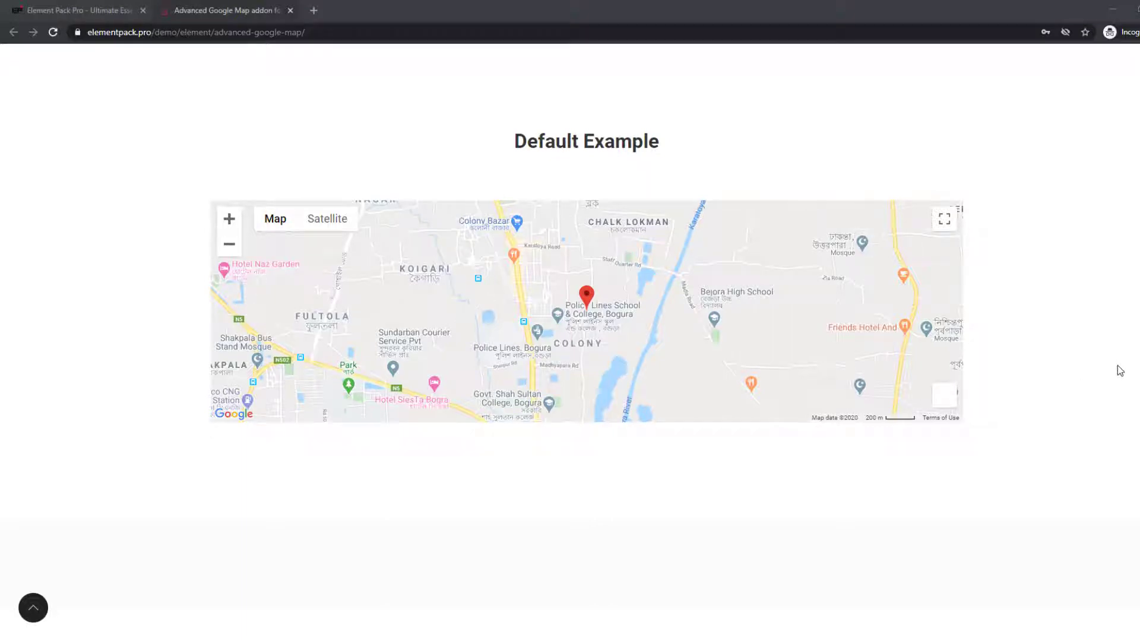
# Step: Scroll the demo page past each Advanced Google Map example to the Fullwidth Example
pyautogui.scroll(-10, 1120, 371)
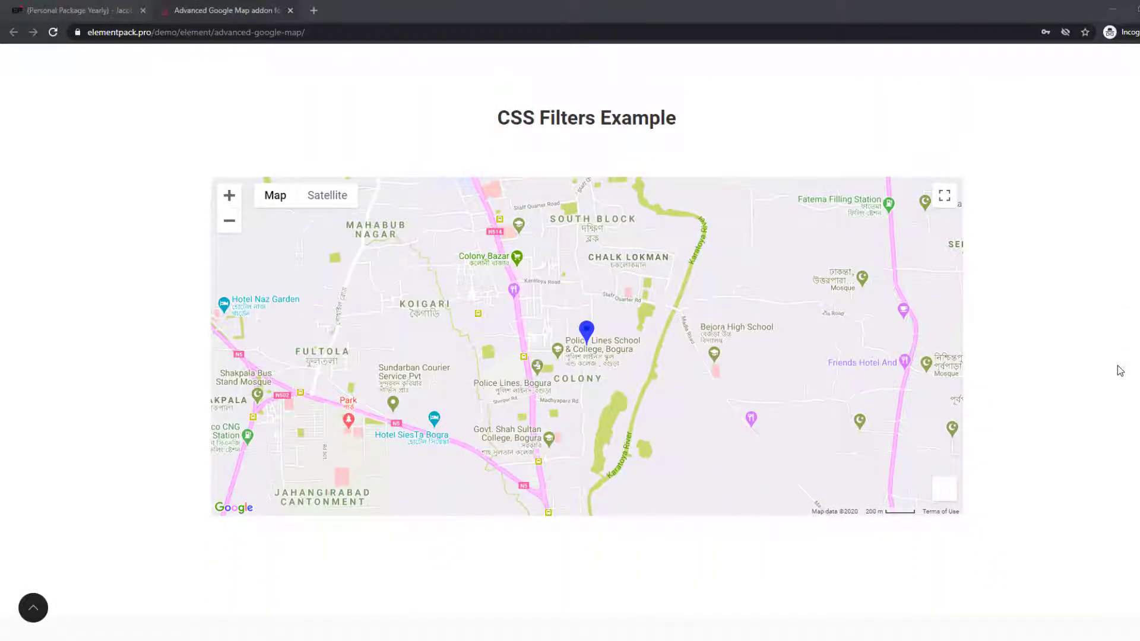
pyautogui.scroll(-9, 1120, 370)
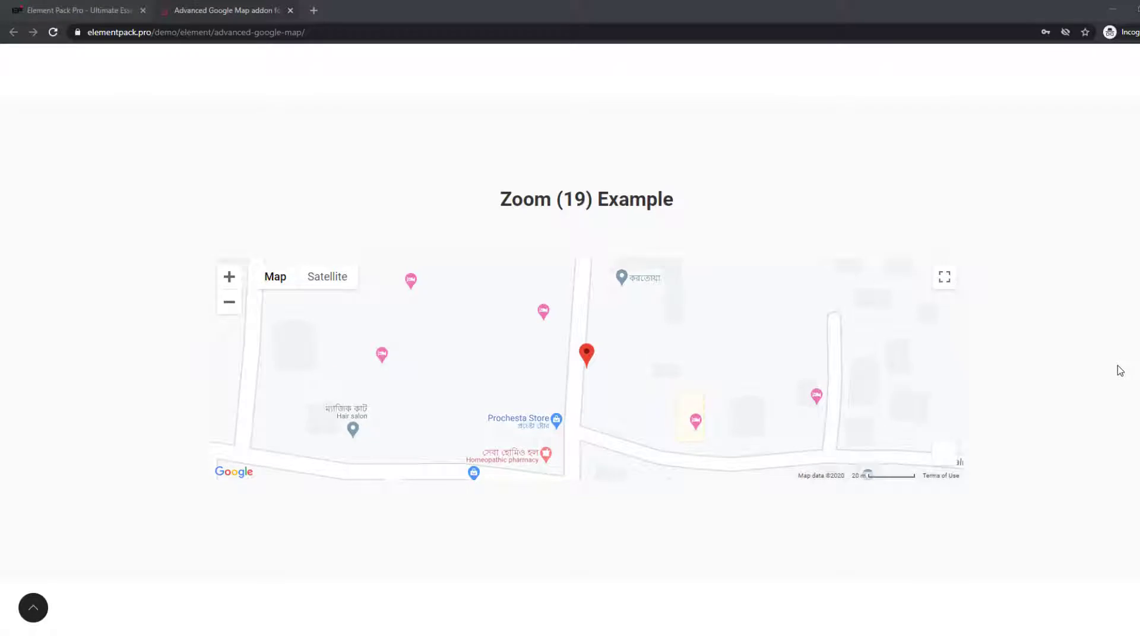
pyautogui.scroll(-8, 1121, 371)
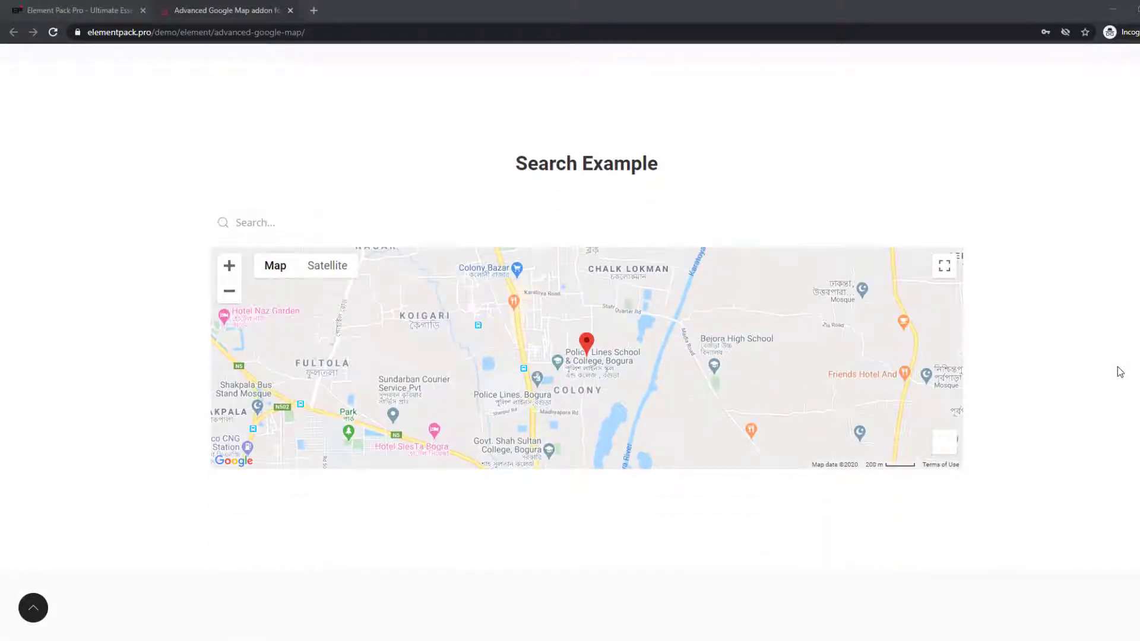
pyautogui.scroll(-7, 1121, 372)
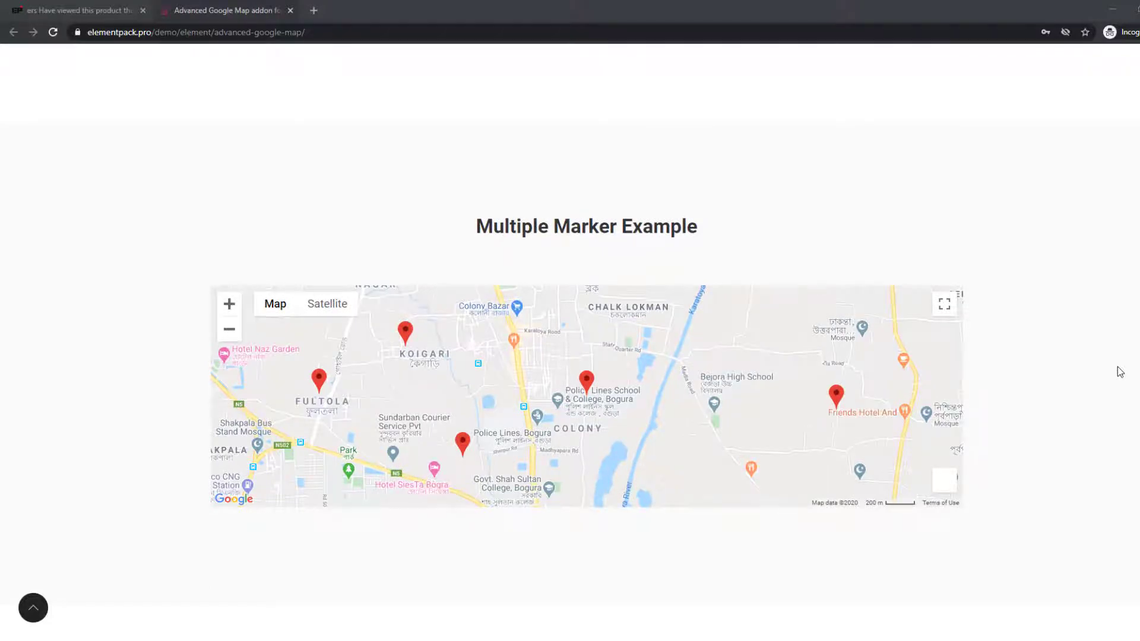
pyautogui.scroll(-7, 1120, 372)
pyautogui.scroll(-3, 1120, 371)
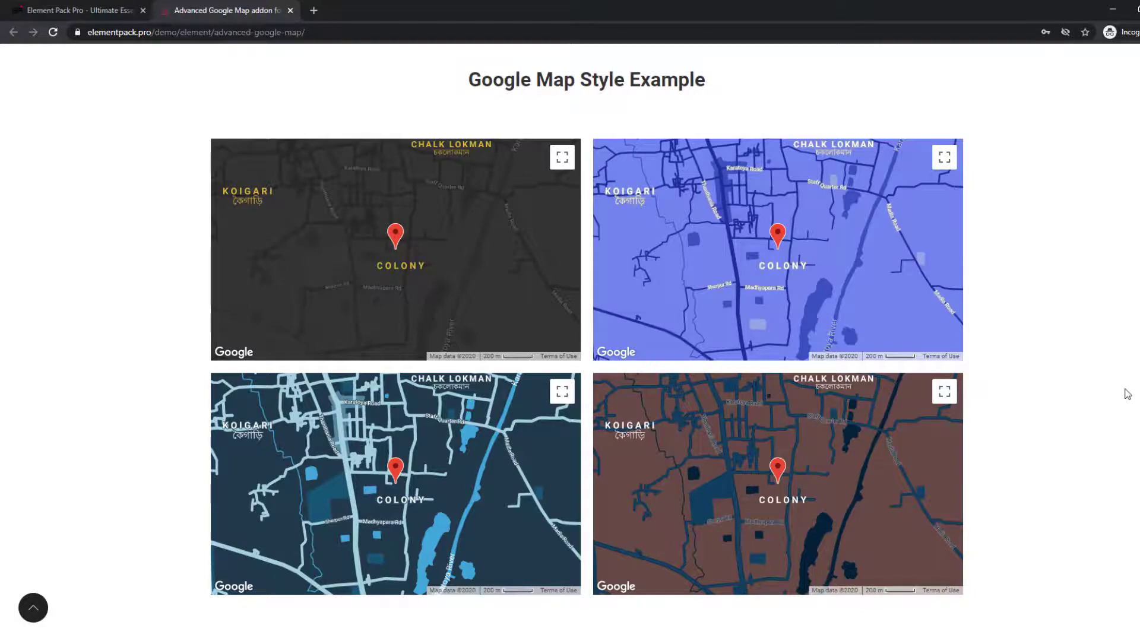
pyautogui.scroll(-9, 1127, 394)
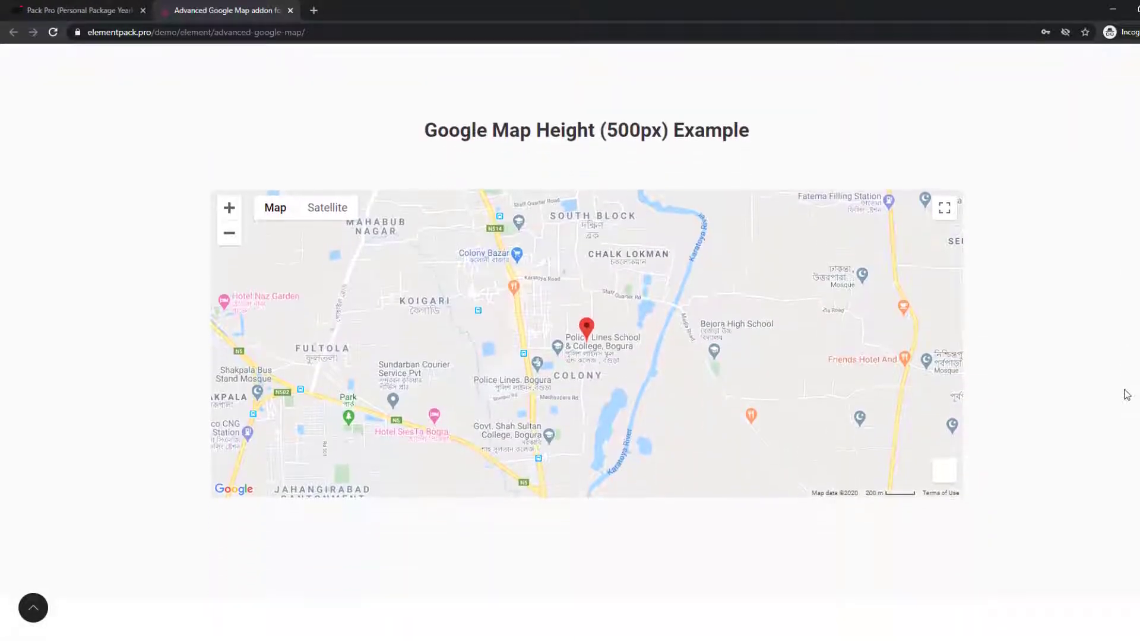
pyautogui.scroll(-6, 1127, 395)
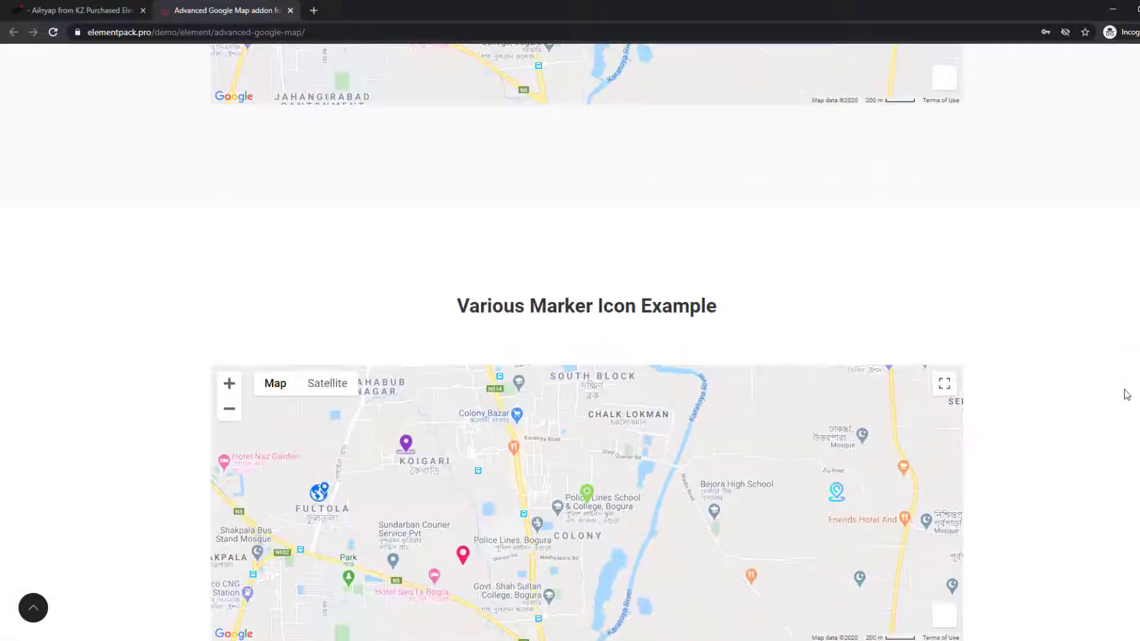
pyautogui.scroll(-1, 1127, 394)
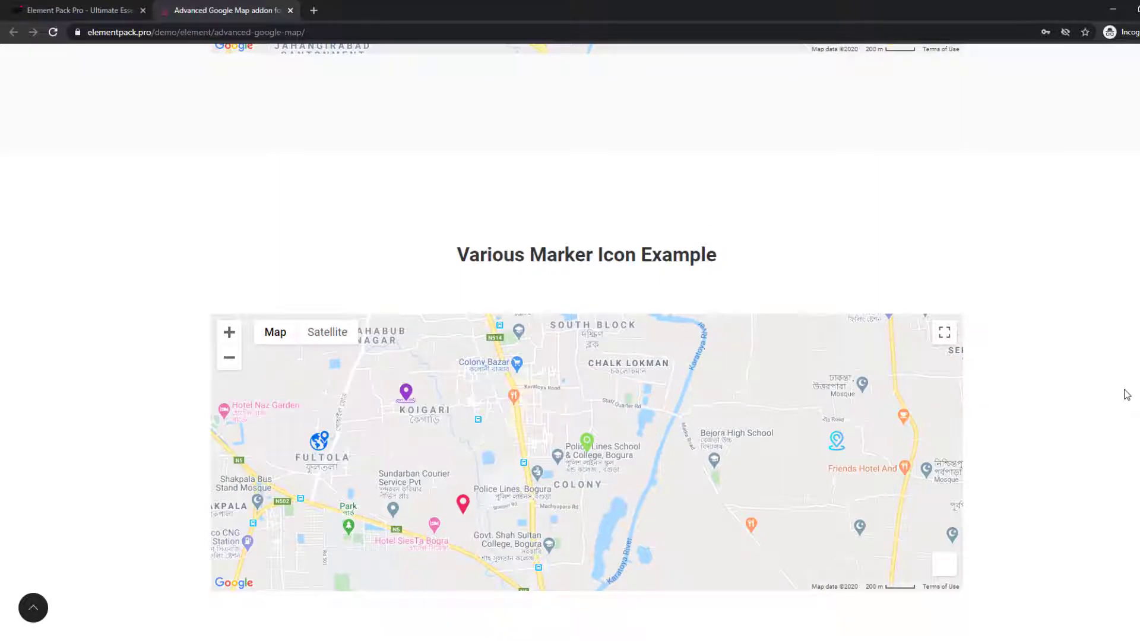
pyautogui.scroll(-10, 1127, 395)
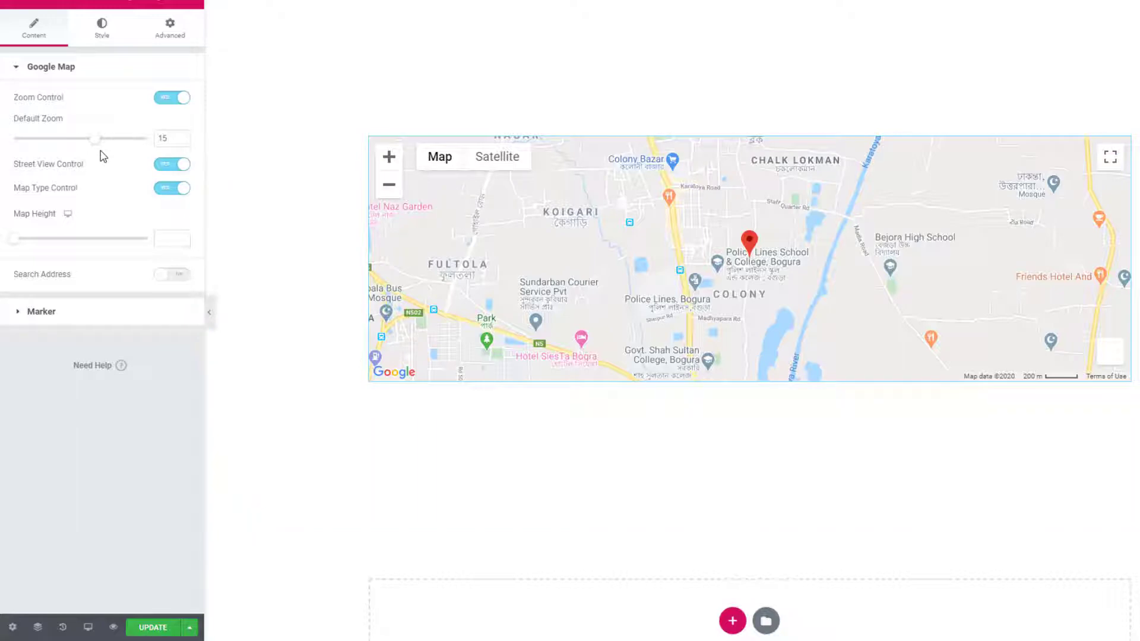
# Step: Try a closer Default Zoom on the slider, then switch Zoom Control off
pyautogui.moveTo(90, 140)
pyautogui.mouseDown()
pyautogui.moveTo(61, 141)
pyautogui.moveTo(112, 146)
pyautogui.mouseUp()
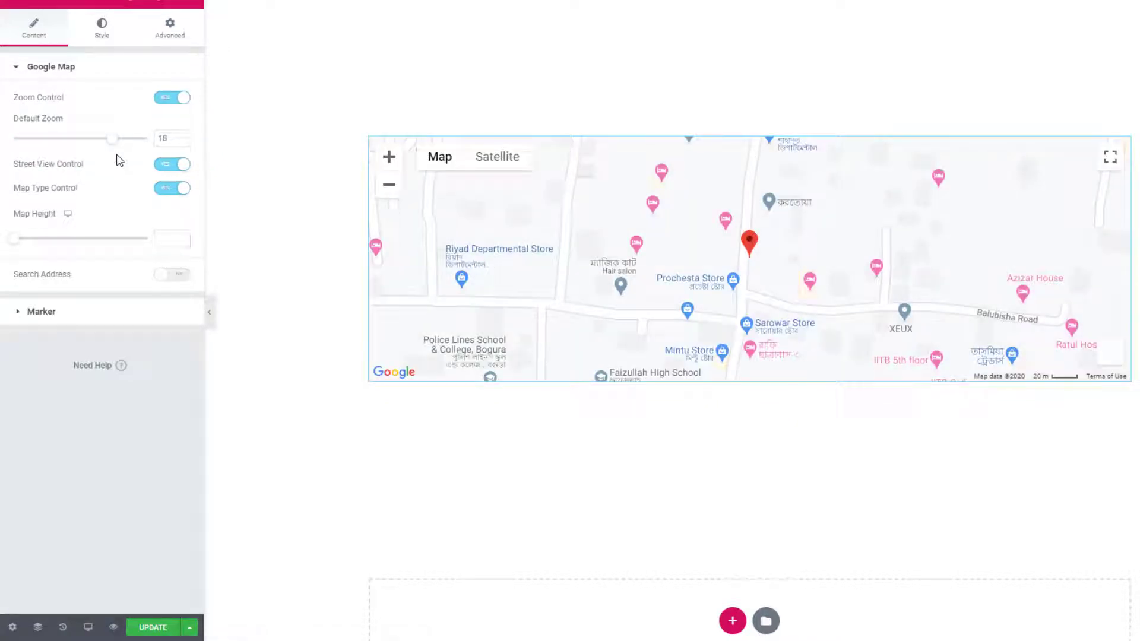
pyautogui.click(163, 106)
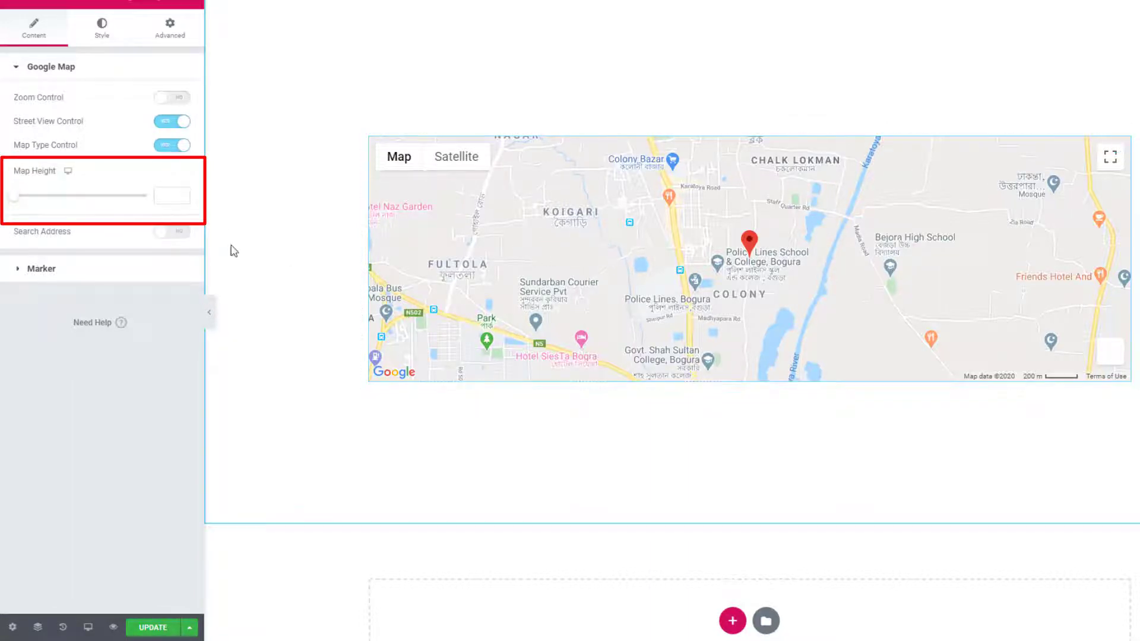
# Step: Set the map's Map Height to 673
pyautogui.moveTo(16, 202); pyautogui.dragTo(106, 209)
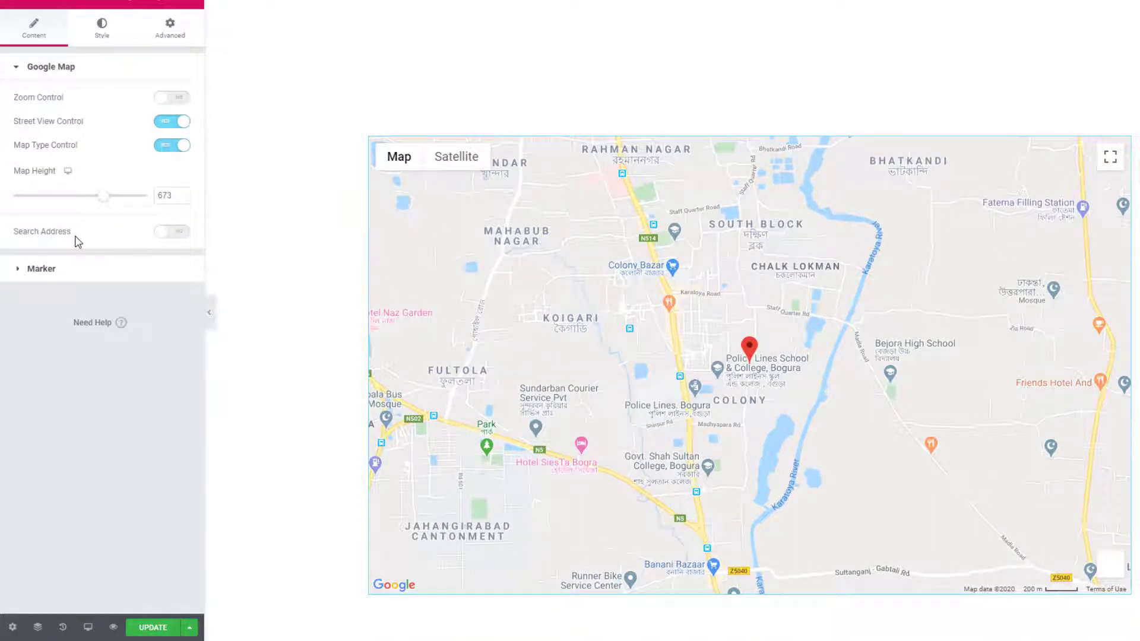
# Step: Enable Search Address, align it right, and set its Spacing to 11
pyautogui.click(174, 236)
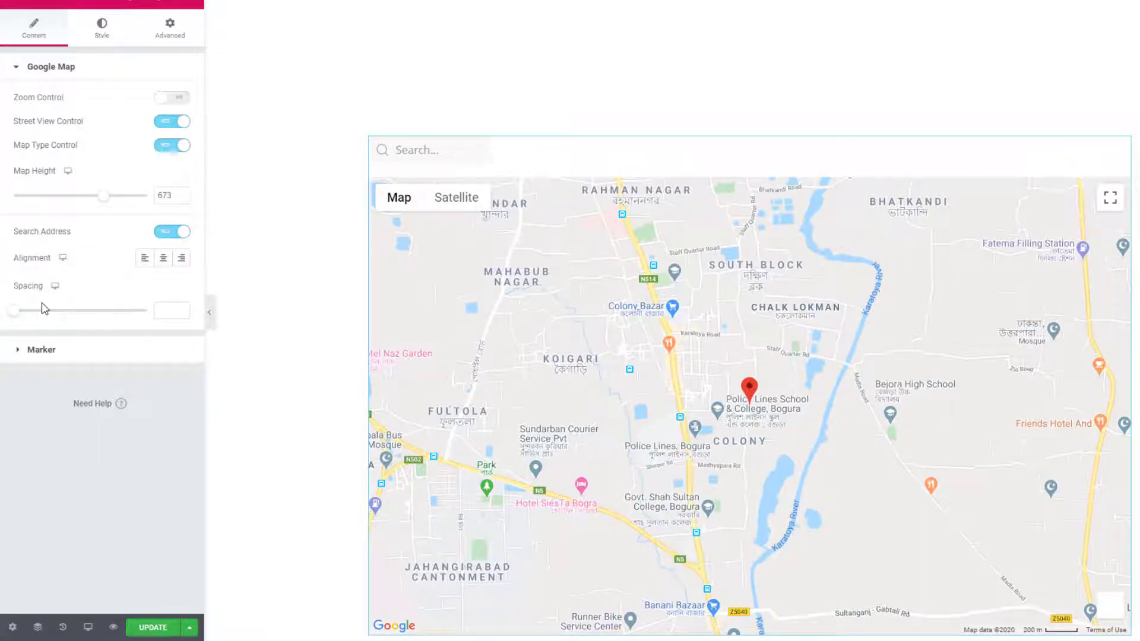
pyautogui.click(163, 259)
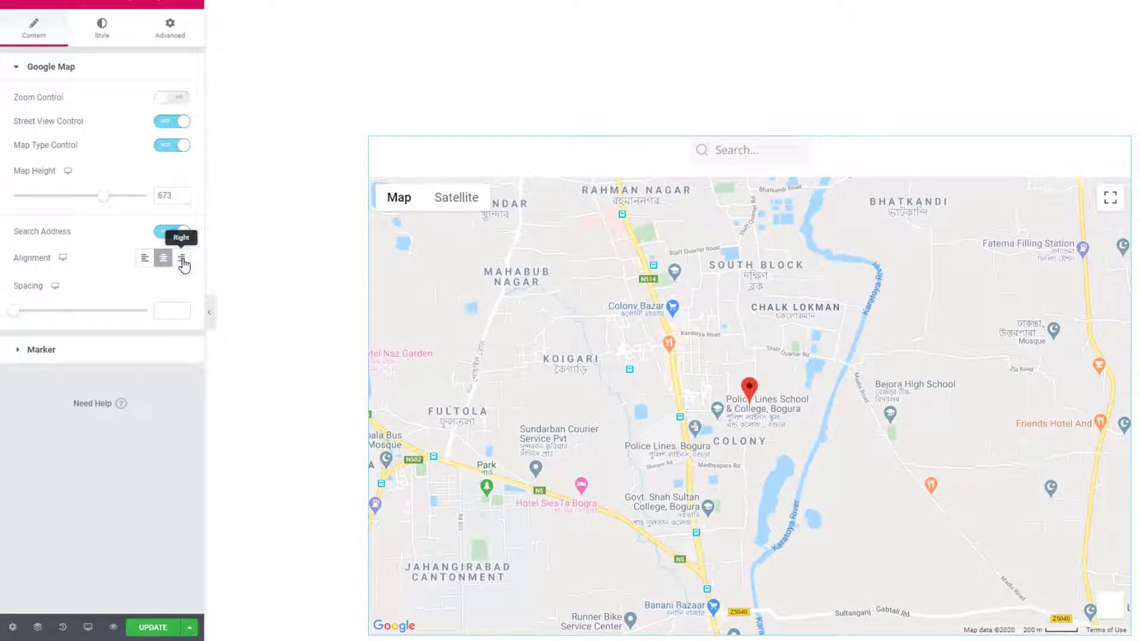
pyautogui.click(181, 260)
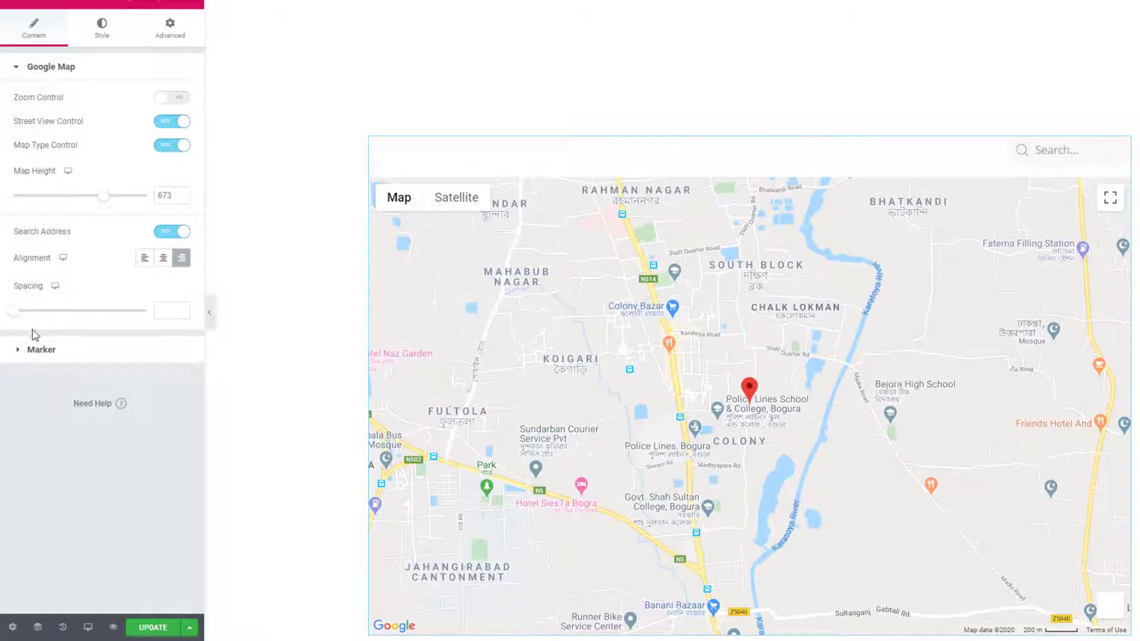
pyautogui.moveTo(16, 315)
pyautogui.mouseDown()
pyautogui.moveTo(76, 327)
pyautogui.moveTo(27, 329)
pyautogui.mouseUp()
pyautogui.scroll(-2, 226, 437)
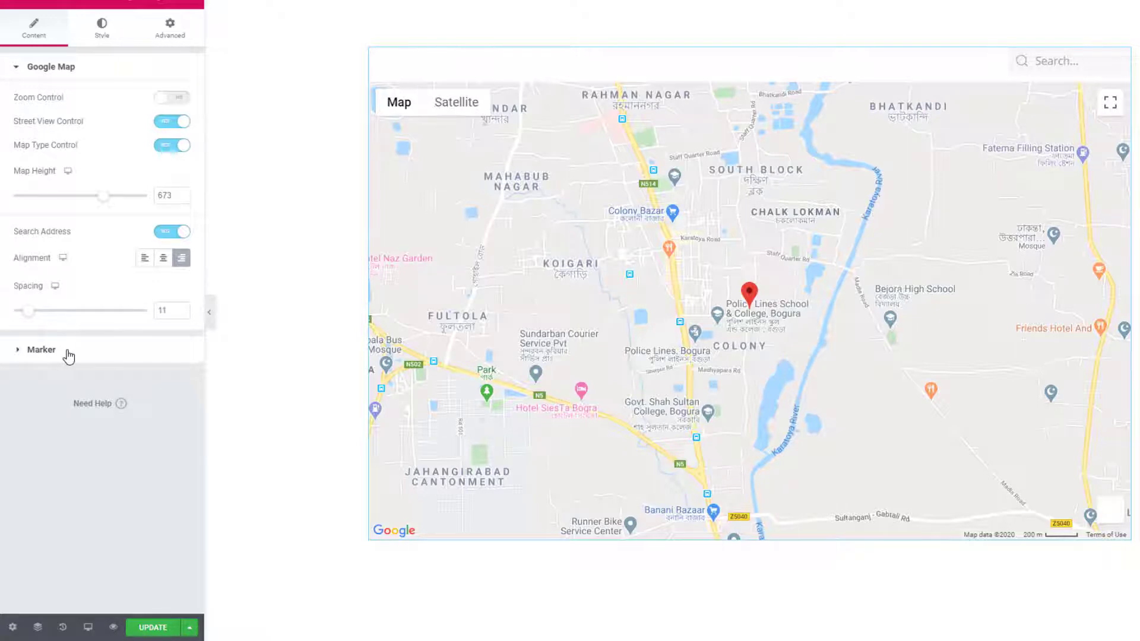
pyautogui.click(68, 355)
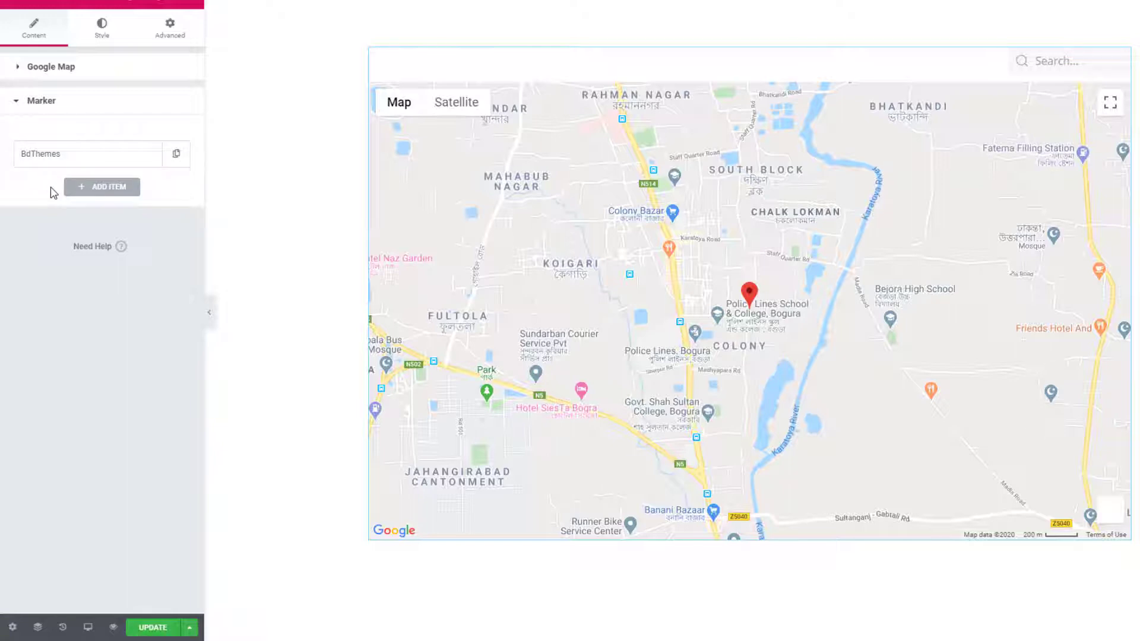
# Step: Add a second marker item, Another Place, to the map's Marker list
pyautogui.click(101, 187)
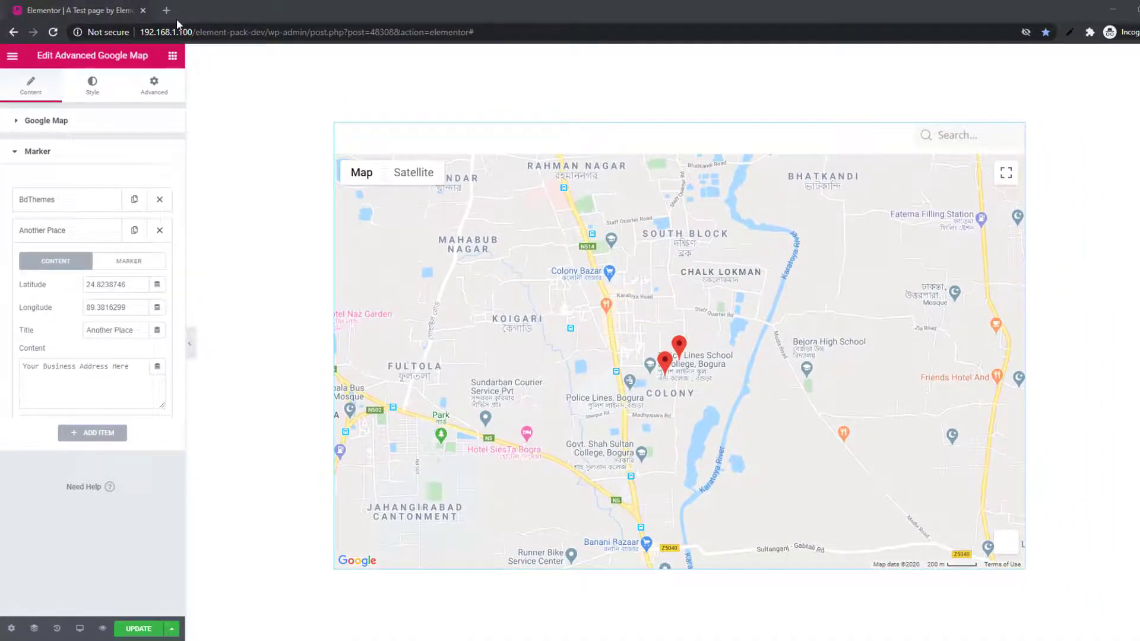
pyautogui.click(166, 10)
# Step: Load maps.google.com by entering 'map' in the new tab's address bar
pyautogui.write('ma')
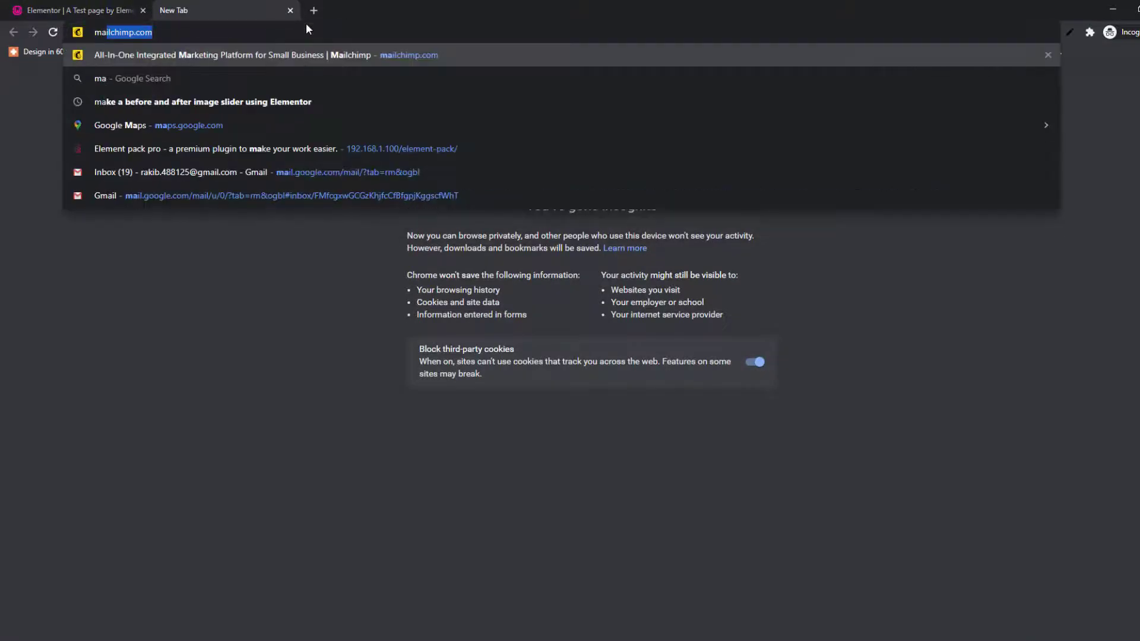
pyautogui.write('ps.google')
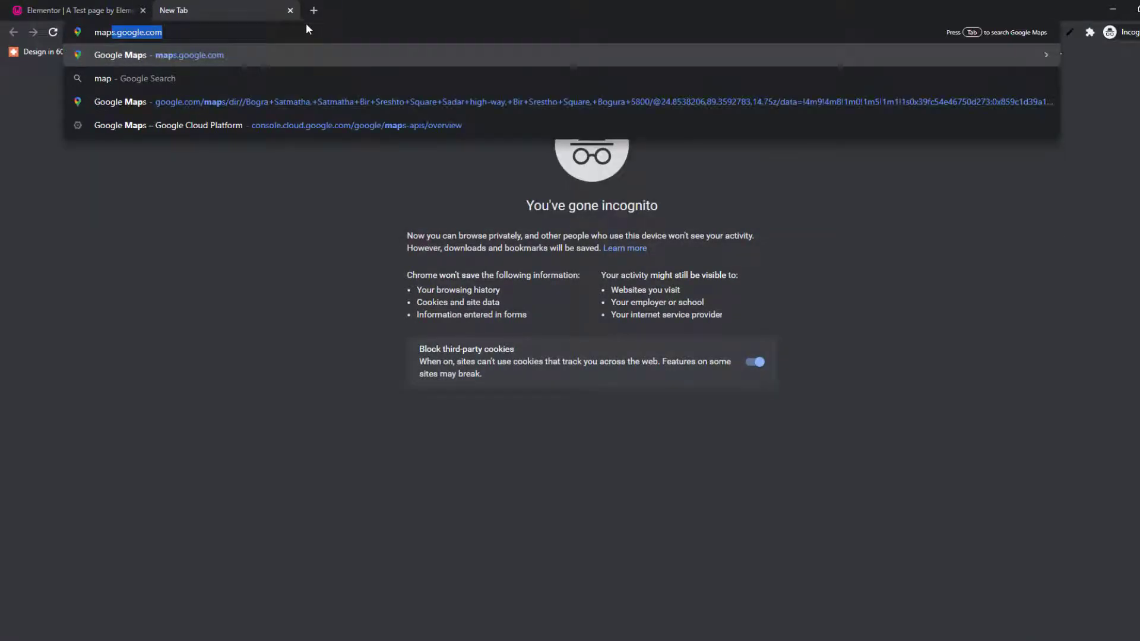
pyautogui.press('Return')
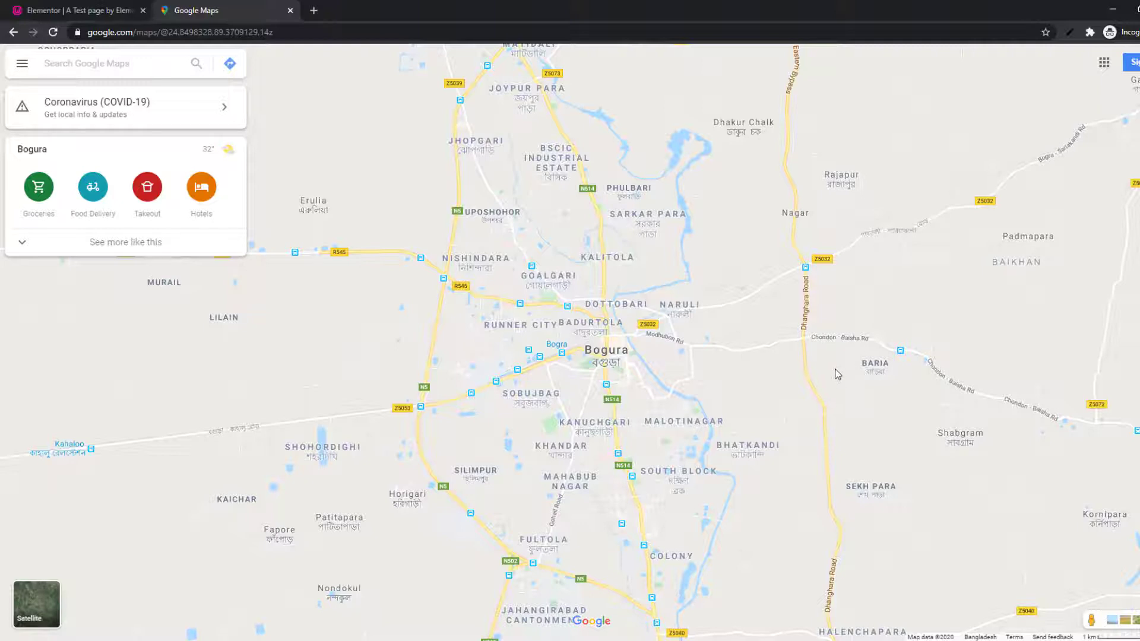
# Step: Pin a spot near Hamidpur, select its coordinates, then select the marker's Latitude in Elementor
pyautogui.scroll(-5, 739, 386)
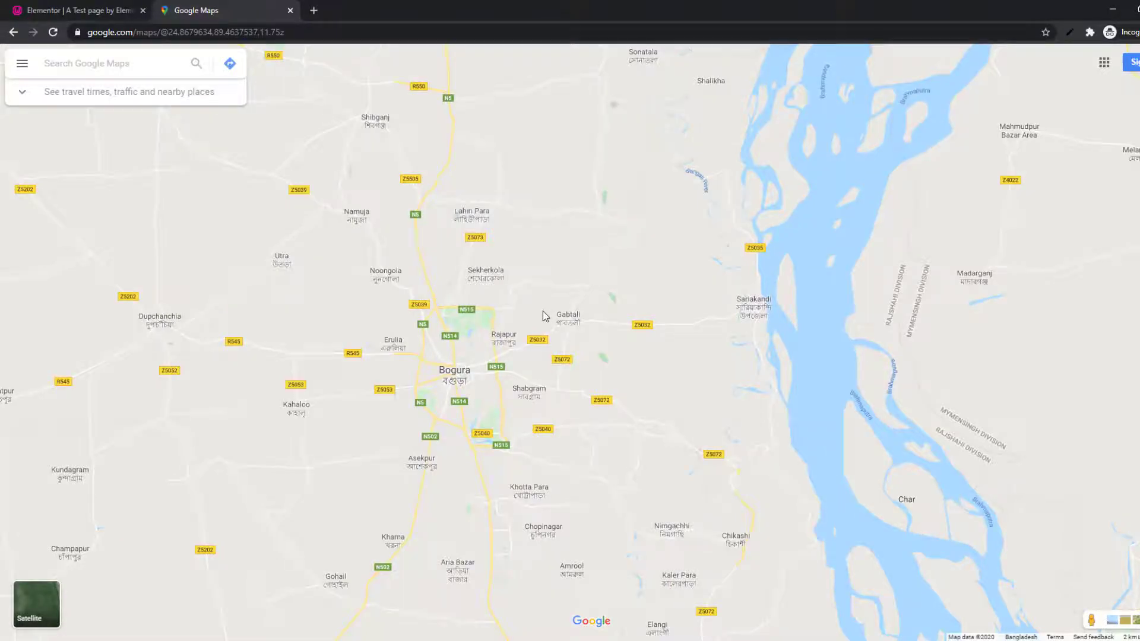
pyautogui.click(542, 312)
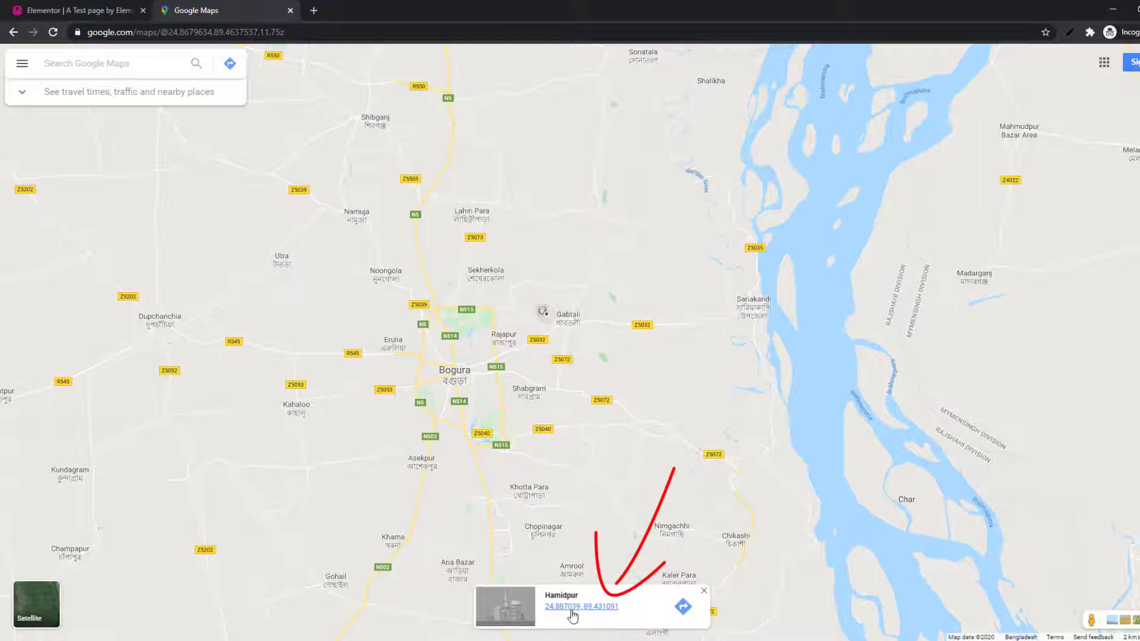
pyautogui.moveTo(546, 611); pyautogui.dragTo(623, 616)
pyautogui.click(59, 11)
pyautogui.moveTo(126, 287); pyautogui.dragTo(86, 287)
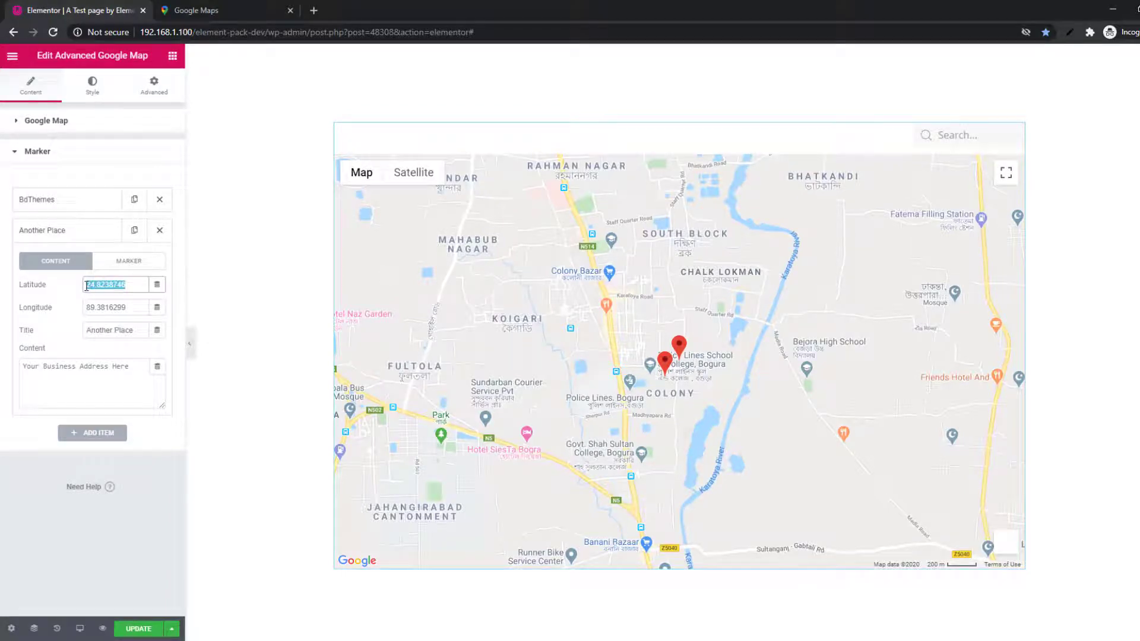
# Step: Paste 24.887039 into Latitude and move 89.431091 into the Longitude field
pyautogui.hotkey('ctrl', 'v')
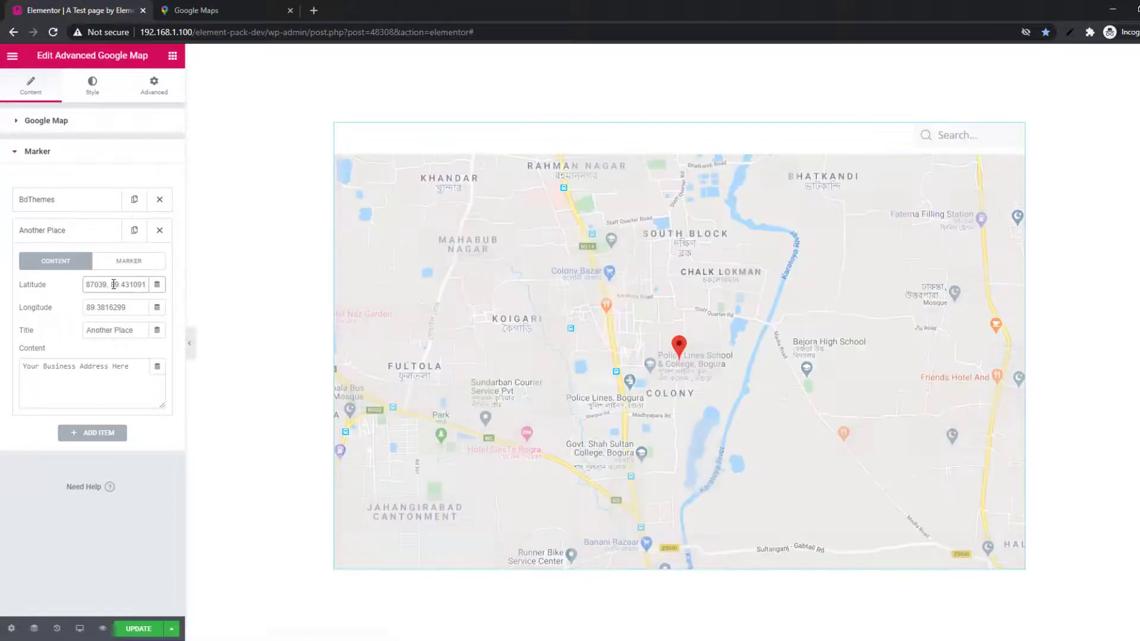
pyautogui.moveTo(109, 284)
pyautogui.mouseDown()
pyautogui.moveTo(147, 284)
pyautogui.moveTo(77, 309)
pyautogui.mouseUp()
pyautogui.hotkey('ctrl', 'x')
pyautogui.hotkey('ctrl', 'v')
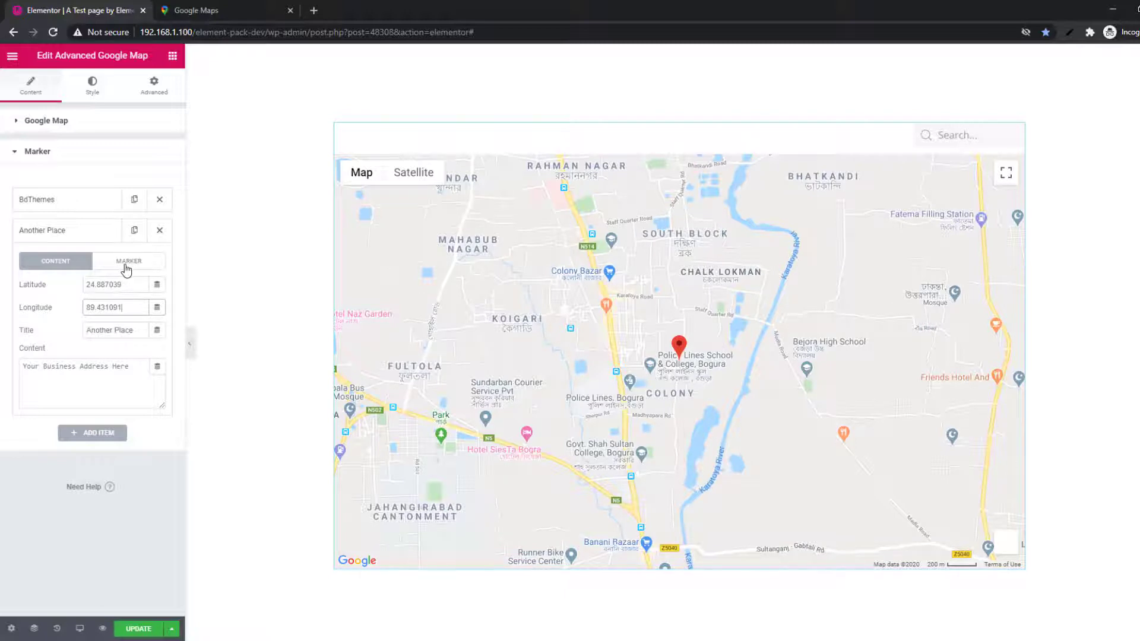
# Step: Set Another Place's custom marker image to marker-red.png from the Media Library
pyautogui.click(129, 264)
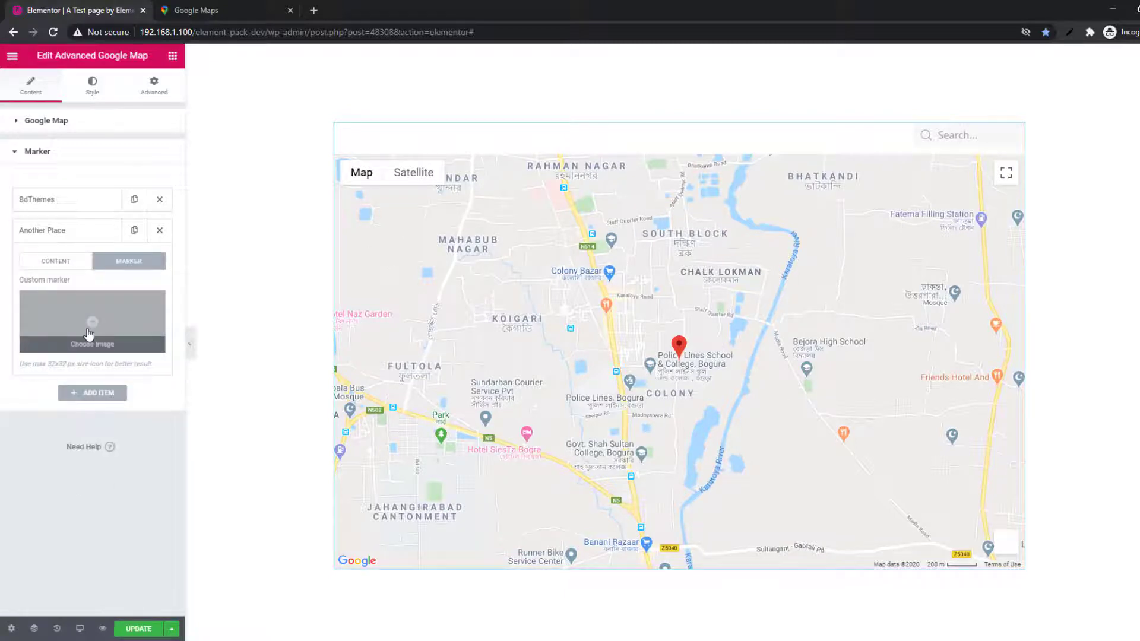
pyautogui.click(84, 327)
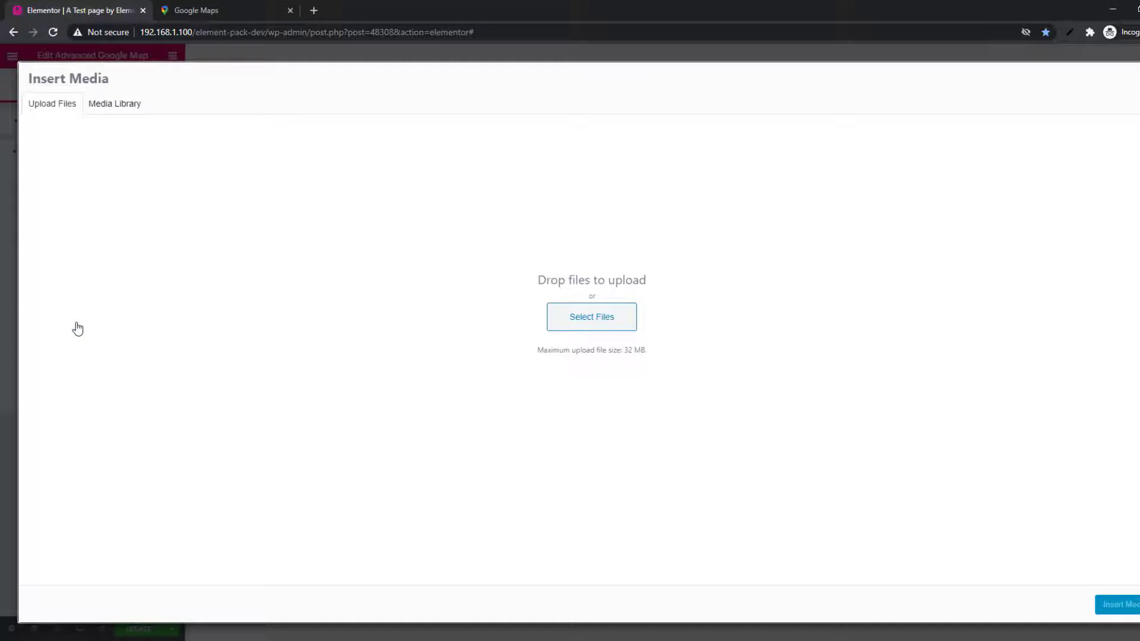
pyautogui.click(108, 110)
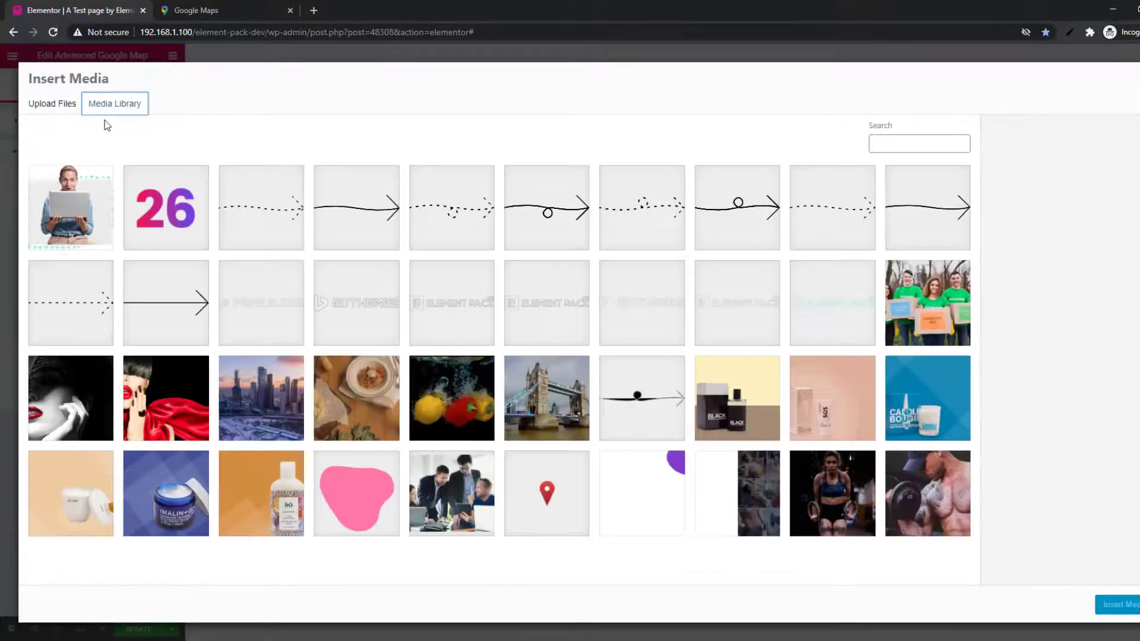
pyautogui.click(555, 494)
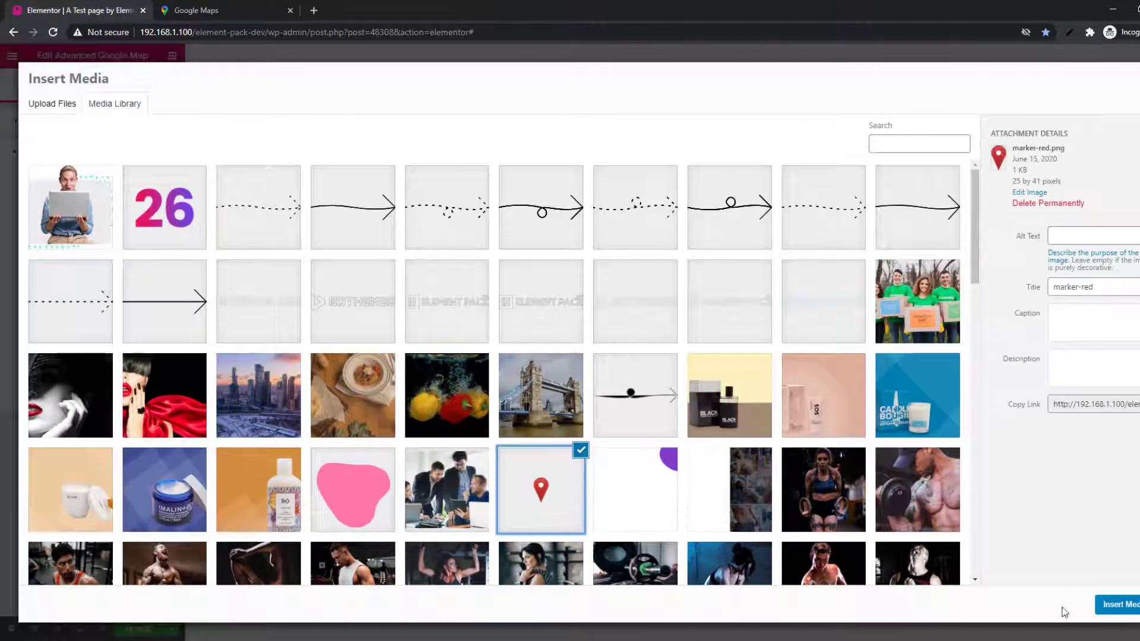
pyautogui.click(1121, 605)
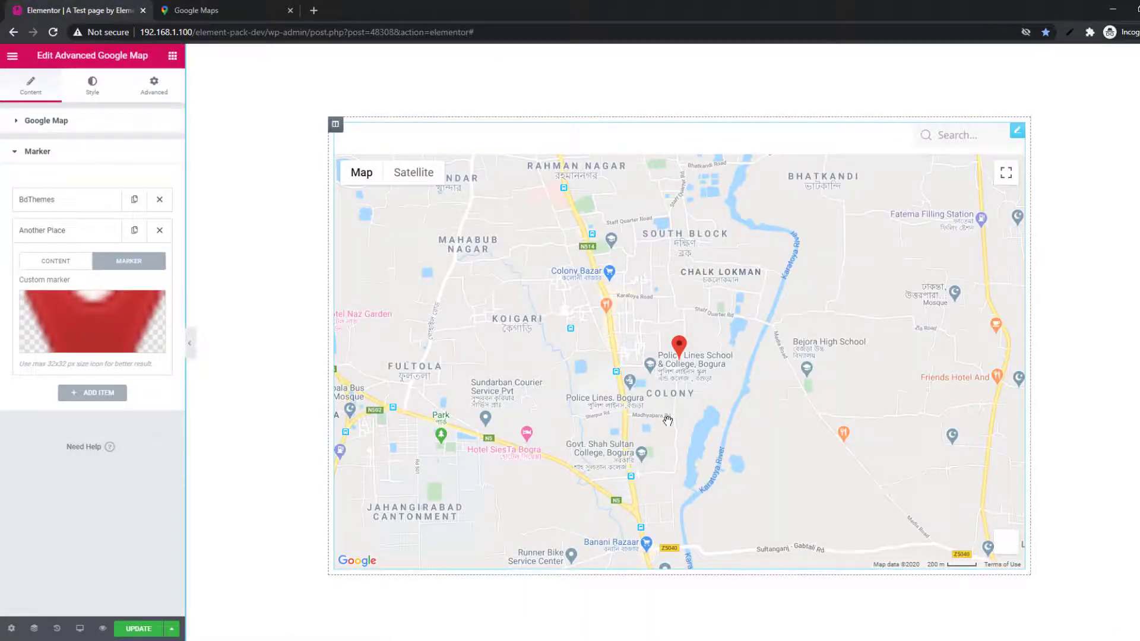
# Step: Zoom the map preview out to show both markers and the Another Place tooltip
pyautogui.scroll(-3, 669, 421)
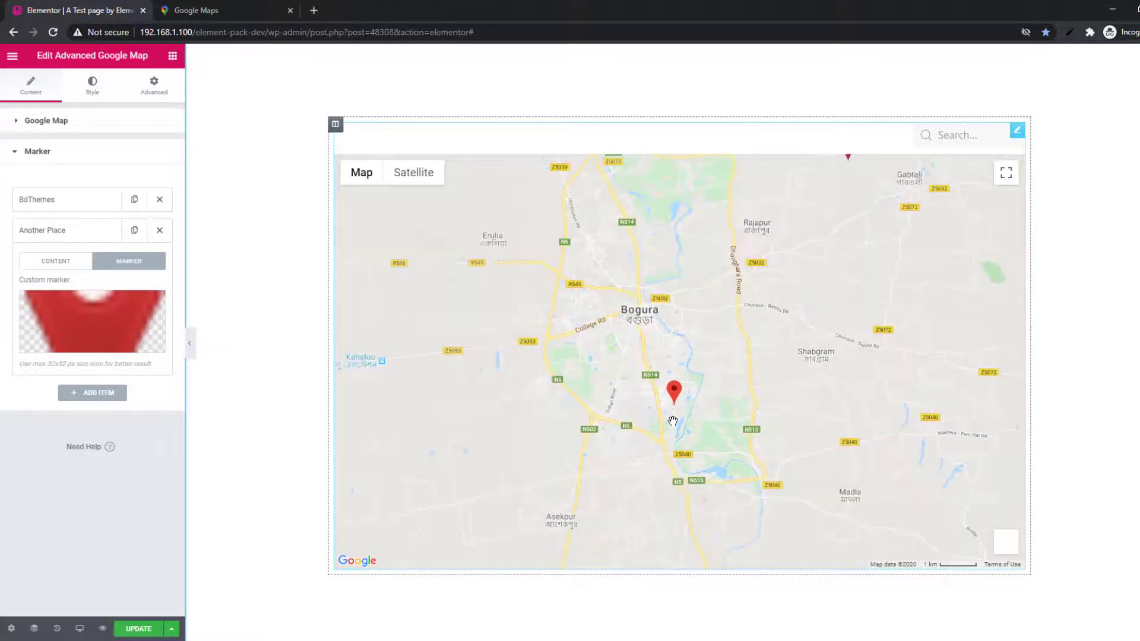
pyautogui.scroll(-2, 673, 421)
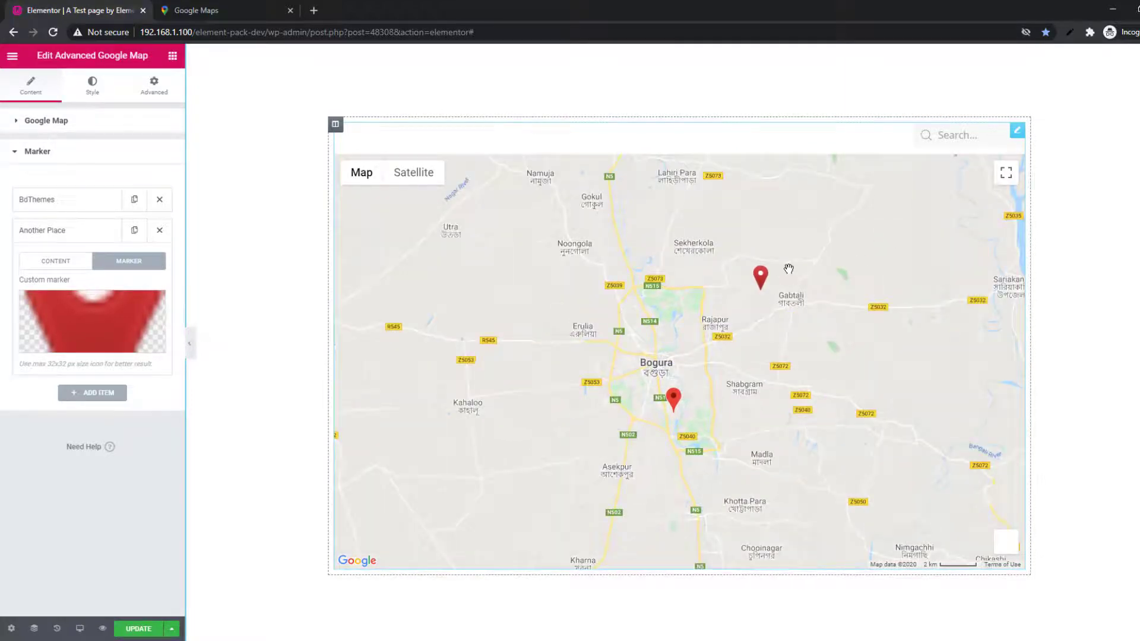
pyautogui.moveTo(763, 287)
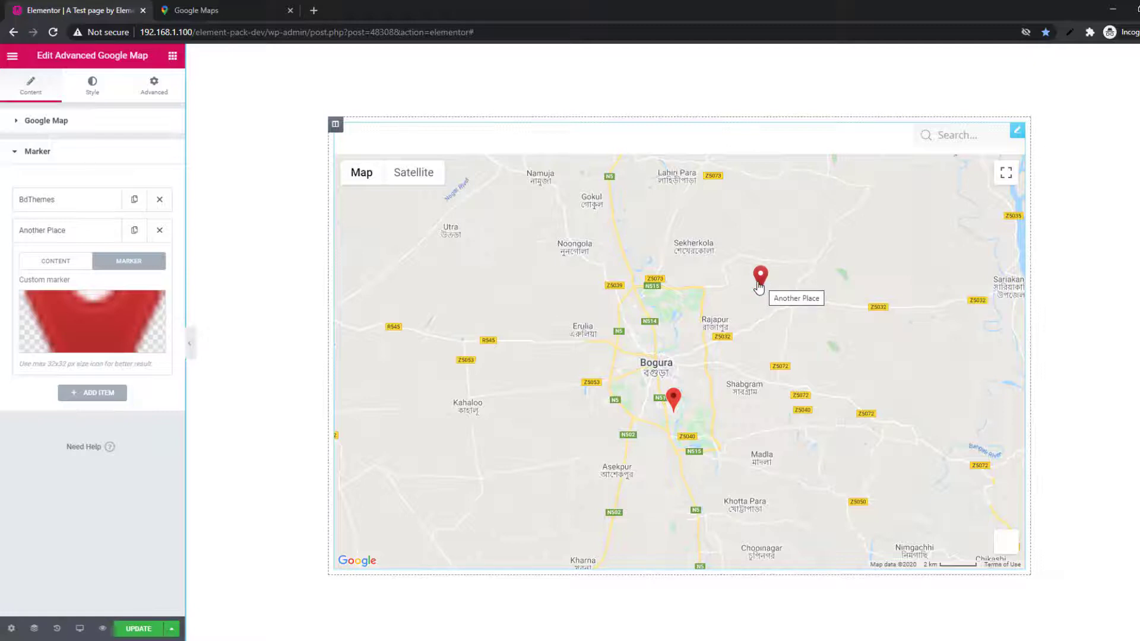
pyautogui.moveTo(115, 337)
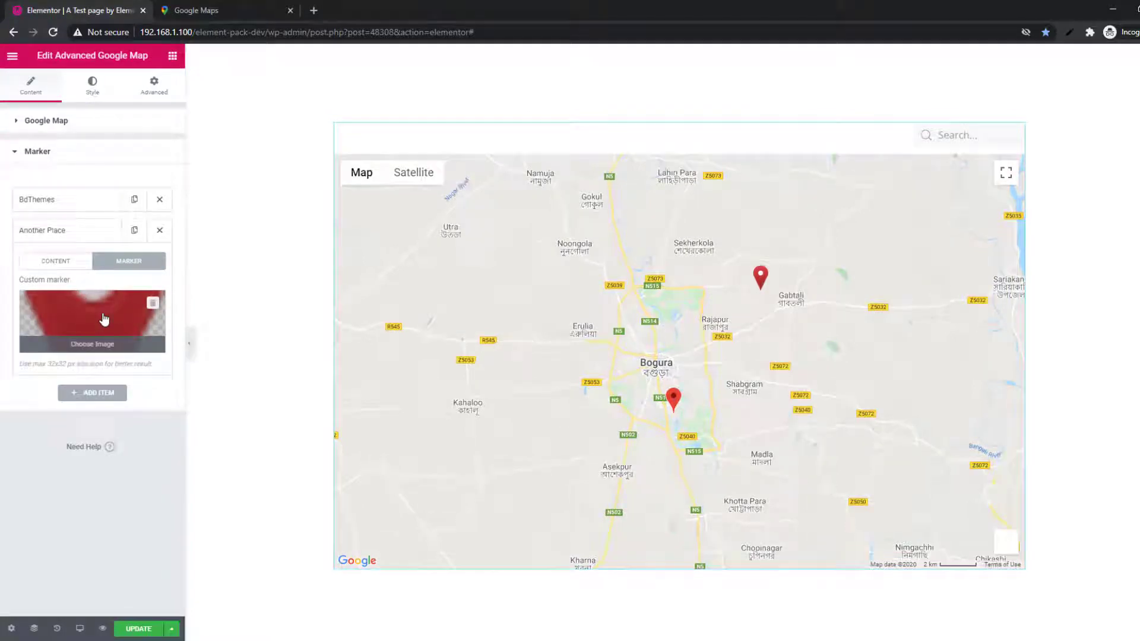
pyautogui.click(224, 10)
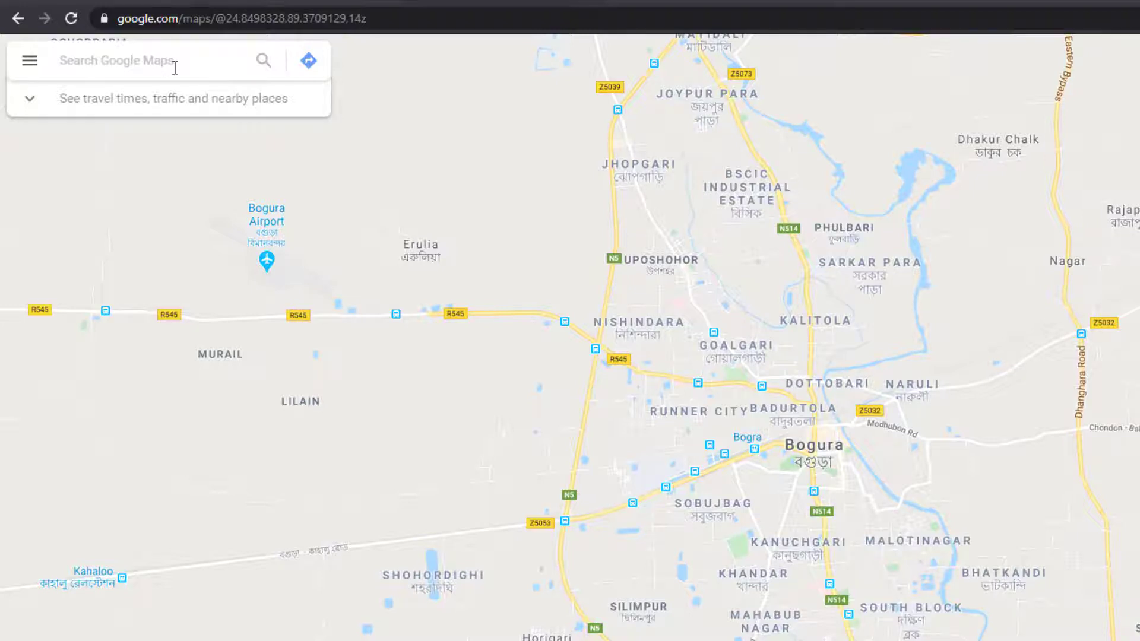
# Step: Look up Burj Khalifa in Google Maps and find its coordinates 25.1972018, 55.2721877 in the URL
pyautogui.click(174, 67)
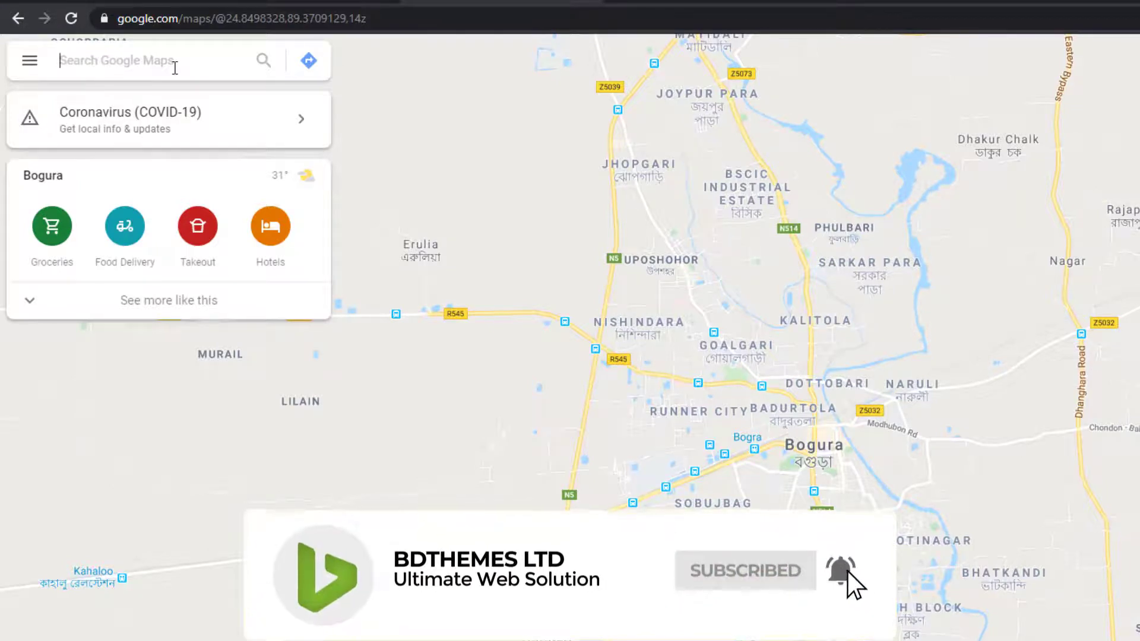
pyautogui.hotkey('ctrl', 'v')
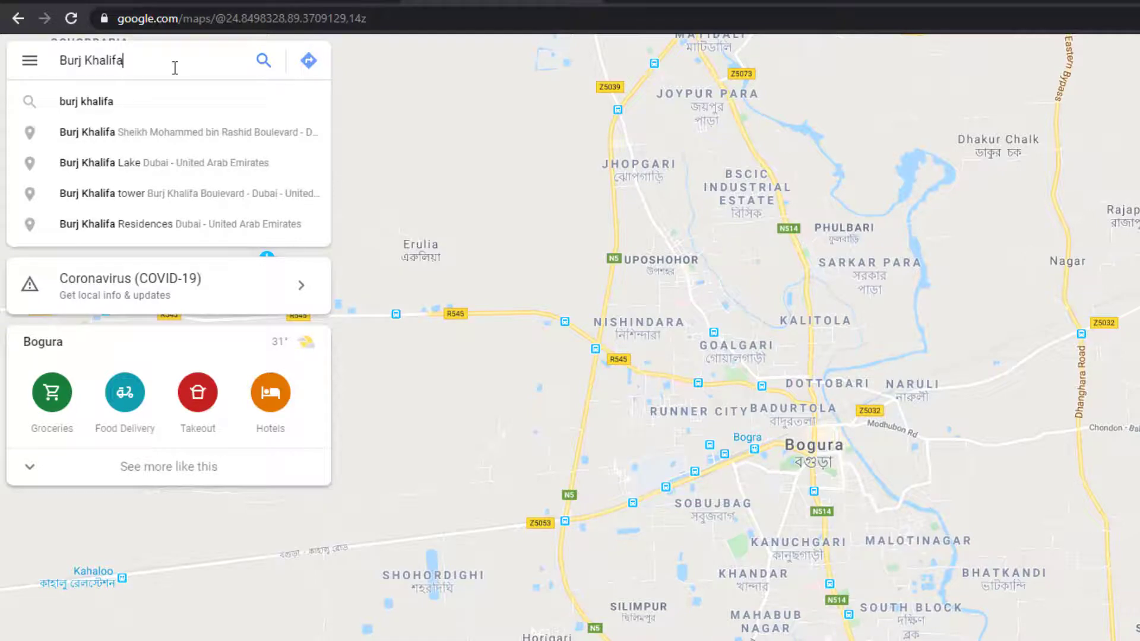
pyautogui.press('Return')
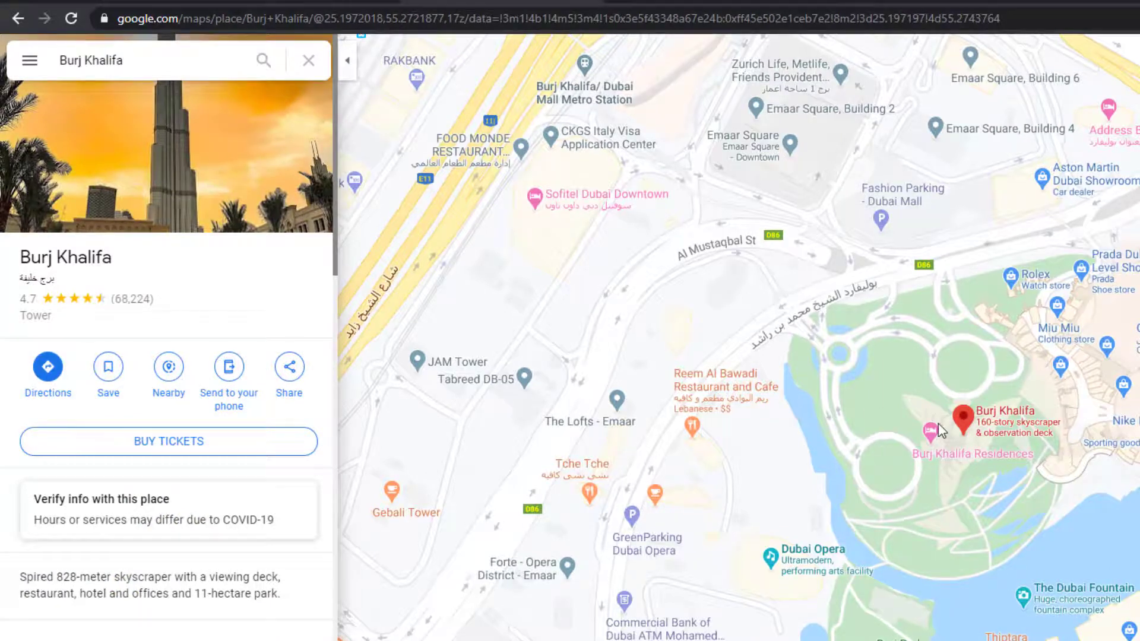
pyautogui.moveTo(1010, 431)
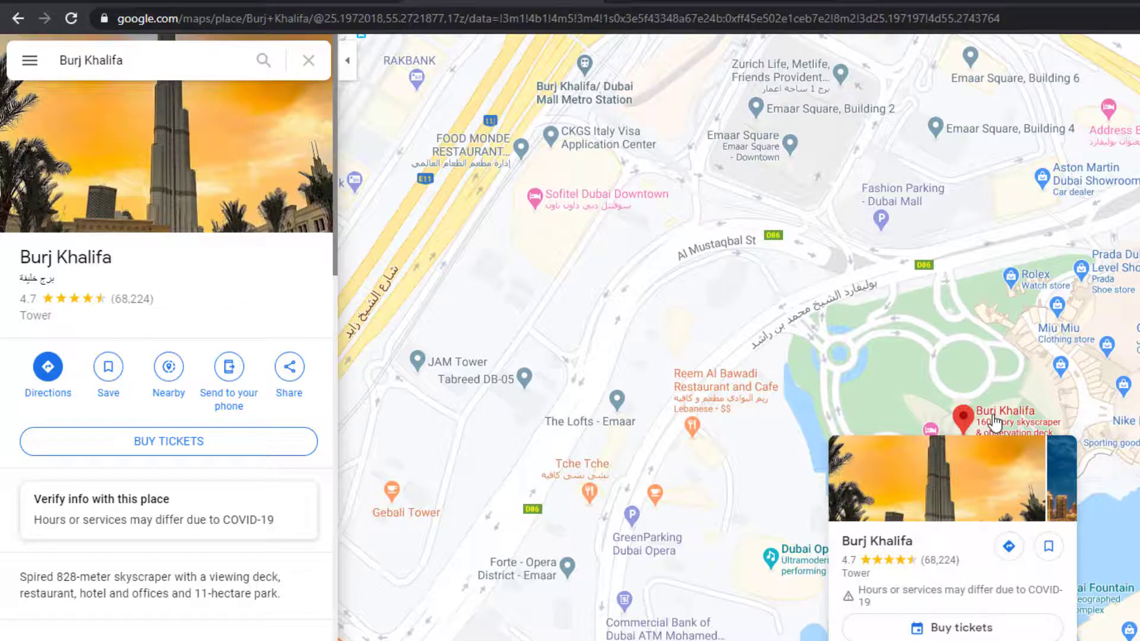
pyautogui.click(996, 422)
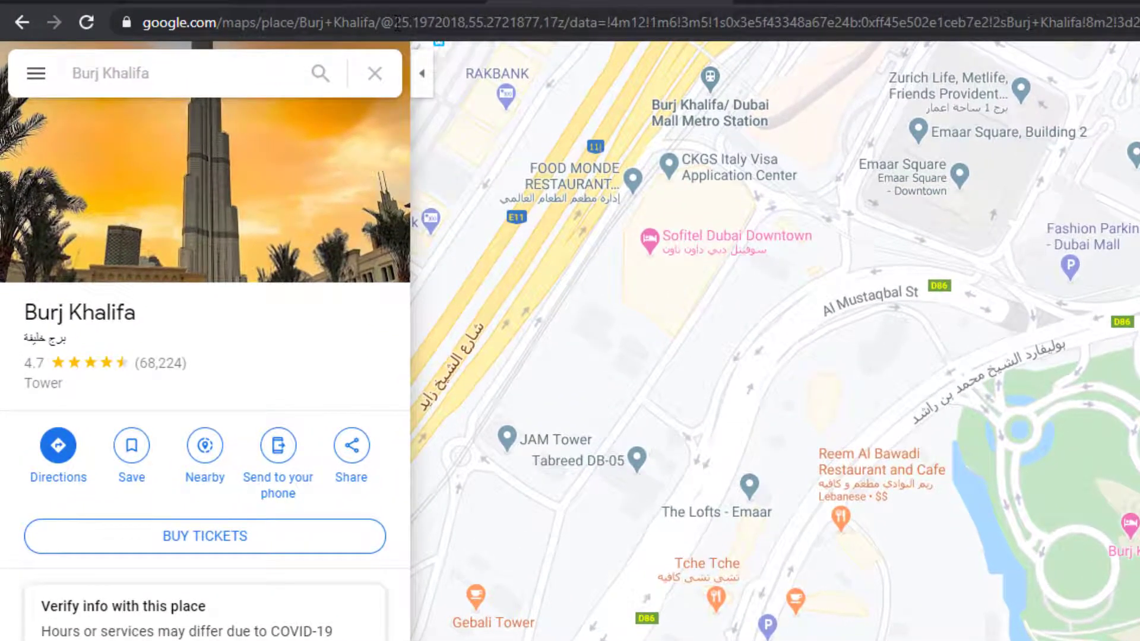
pyautogui.moveTo(395, 22); pyautogui.dragTo(619, 22)
pyautogui.click(551, 23)
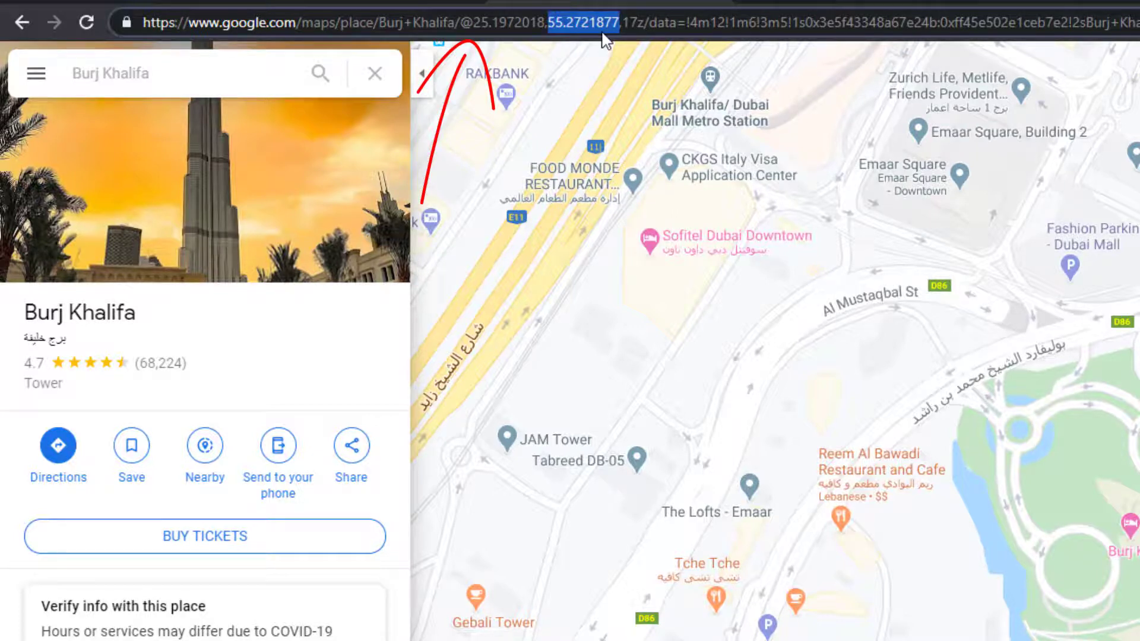
pyautogui.hotkey('ctrl', '1')
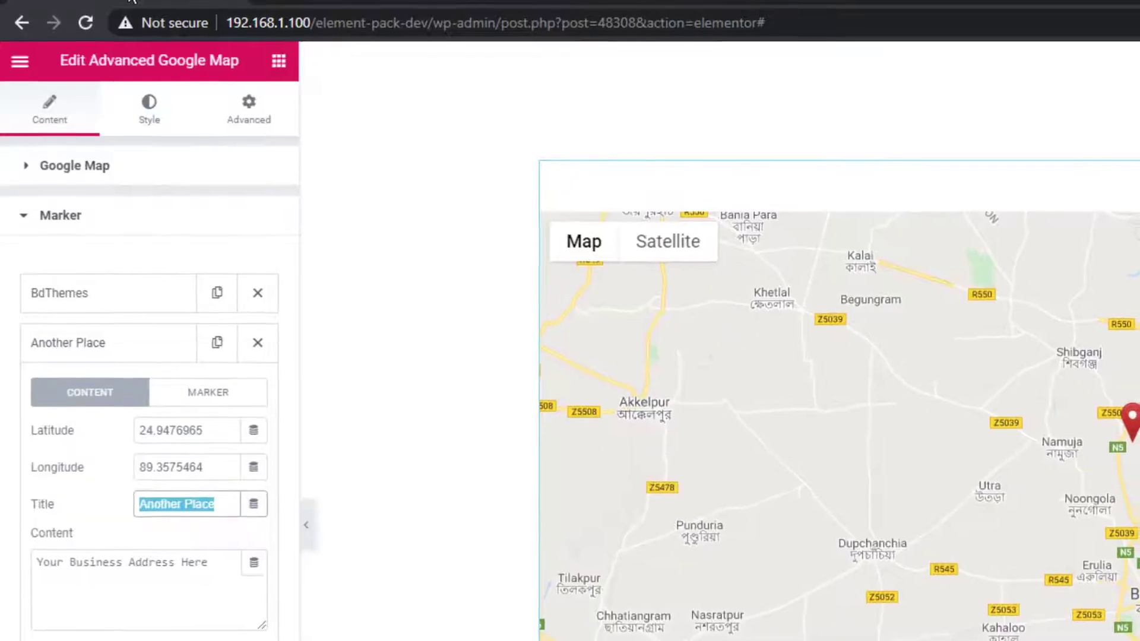
# Step: Retitle the second marker 'BD themes Park' with content 'Bogra, Bangladesh'
pyautogui.click(116, 427)
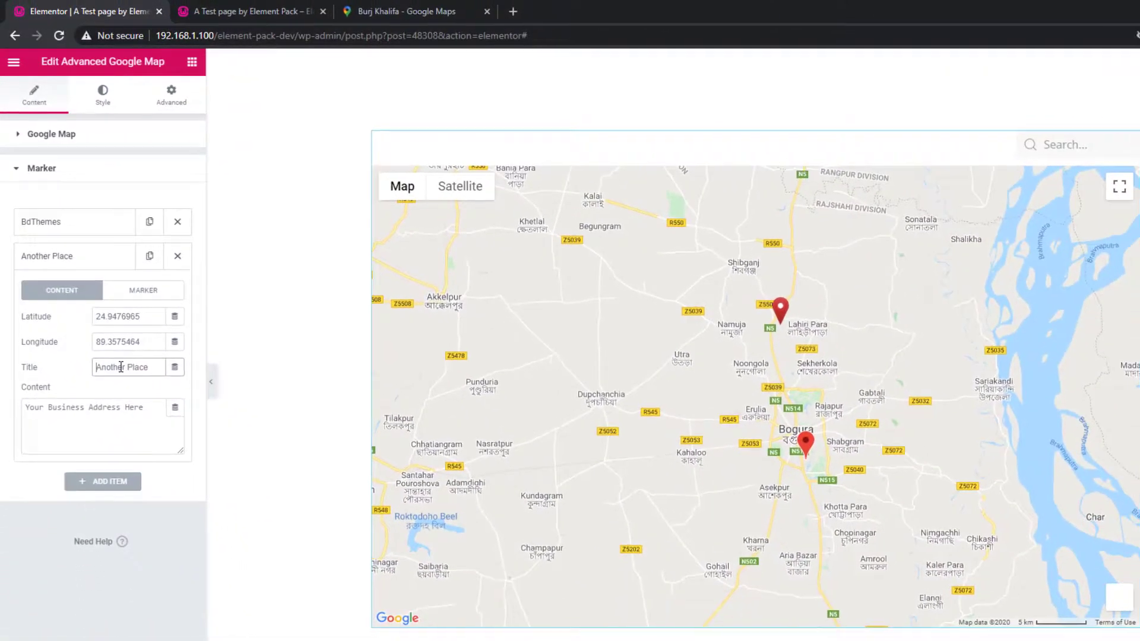
pyautogui.moveTo(149, 366); pyautogui.dragTo(76, 378)
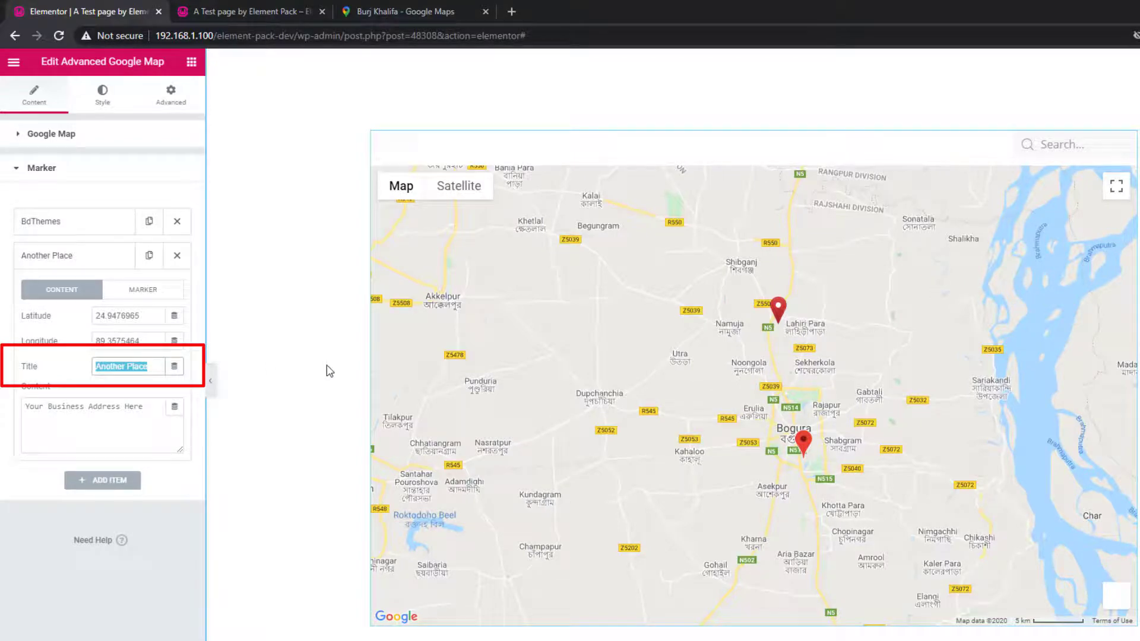
pyautogui.write('BD theme')
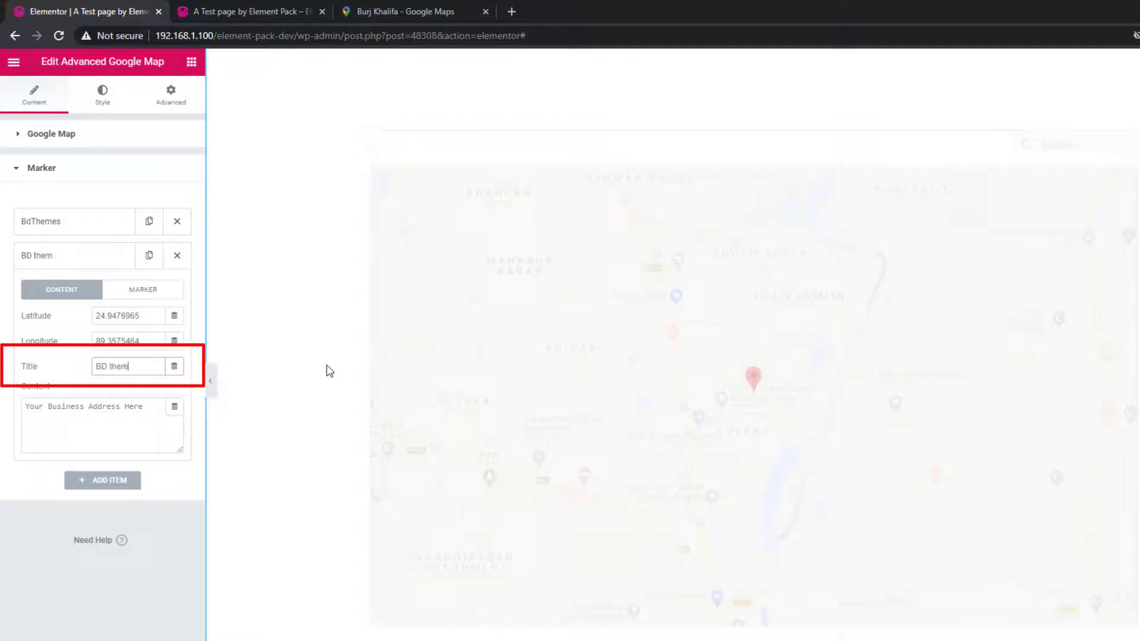
pyautogui.write('s Pa')
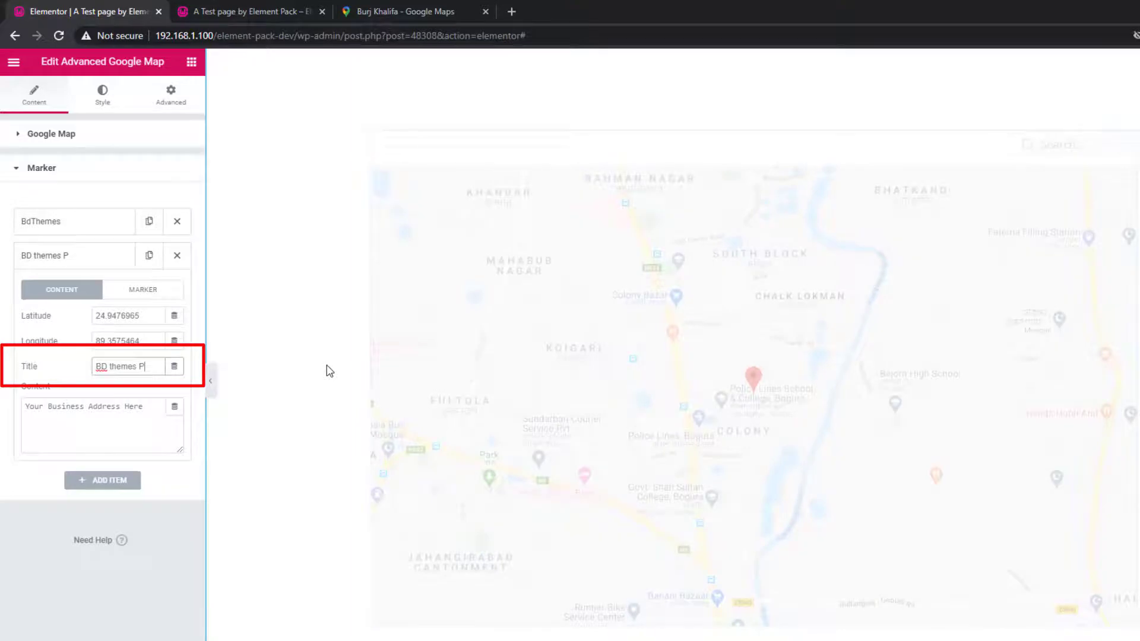
pyautogui.write('rk')
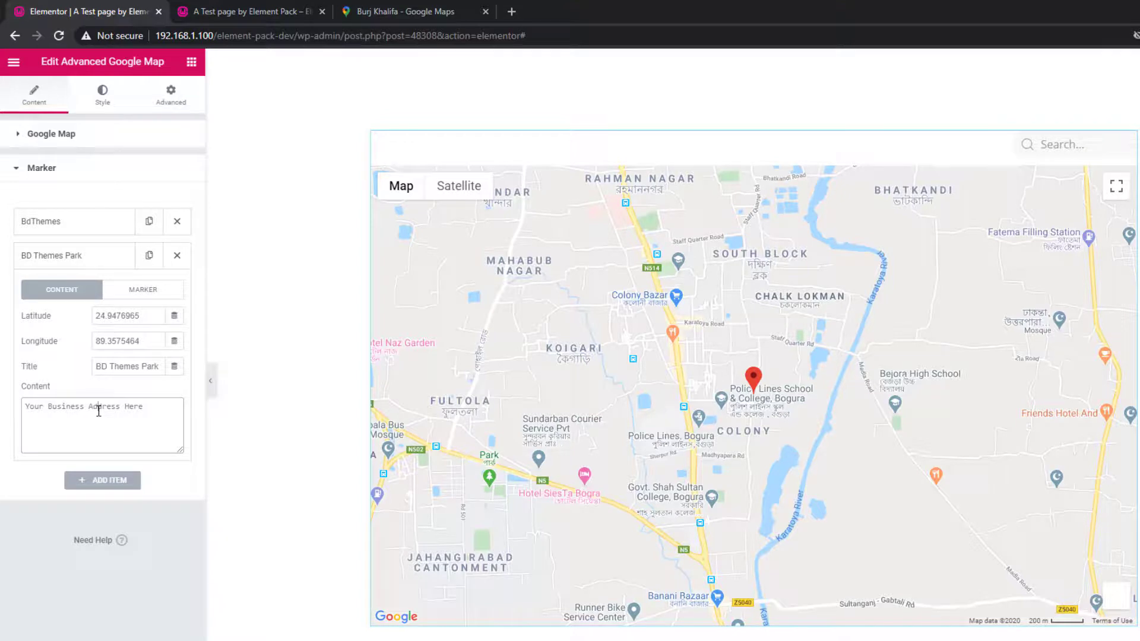
pyautogui.moveTo(145, 410); pyautogui.dragTo(24, 418)
pyautogui.write('Bogra')
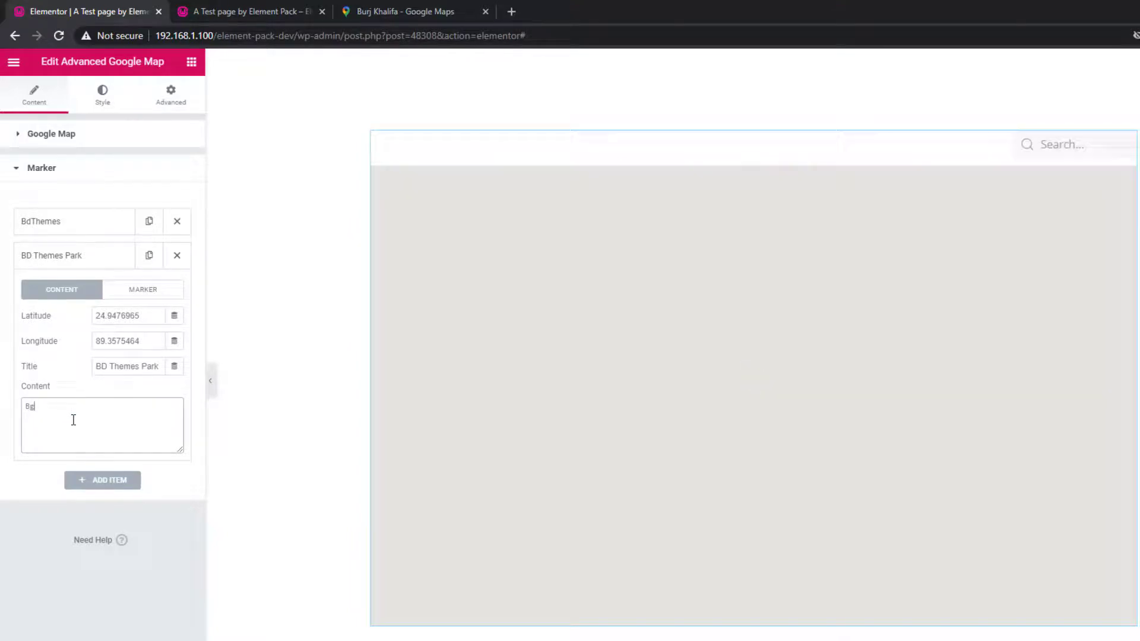
pyautogui.write(', Bangla')
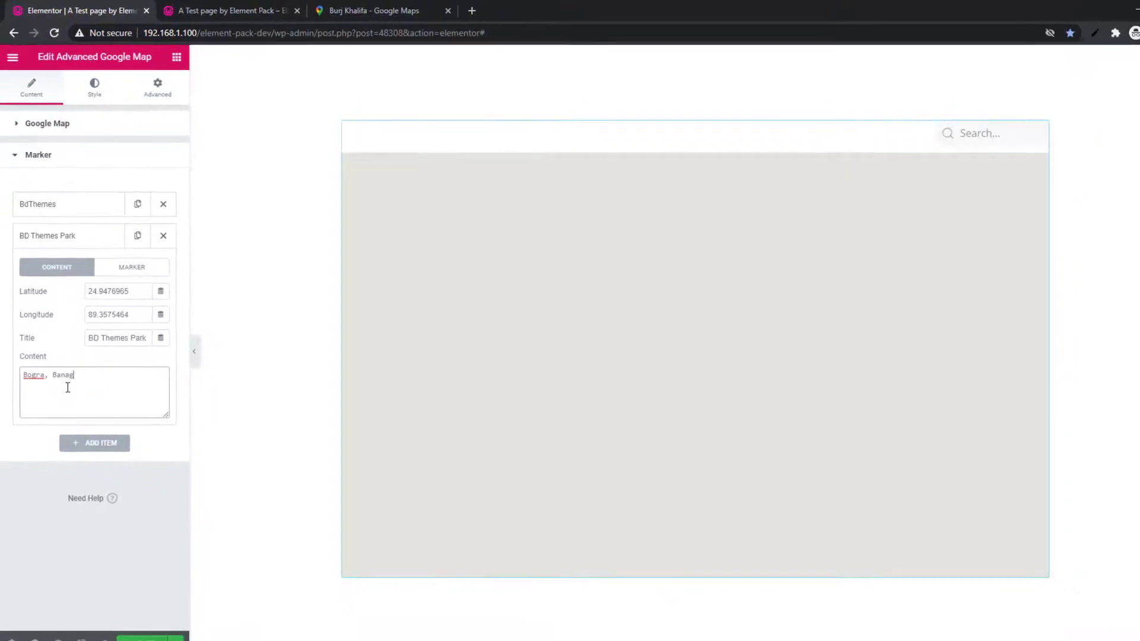
pyautogui.write('desh')
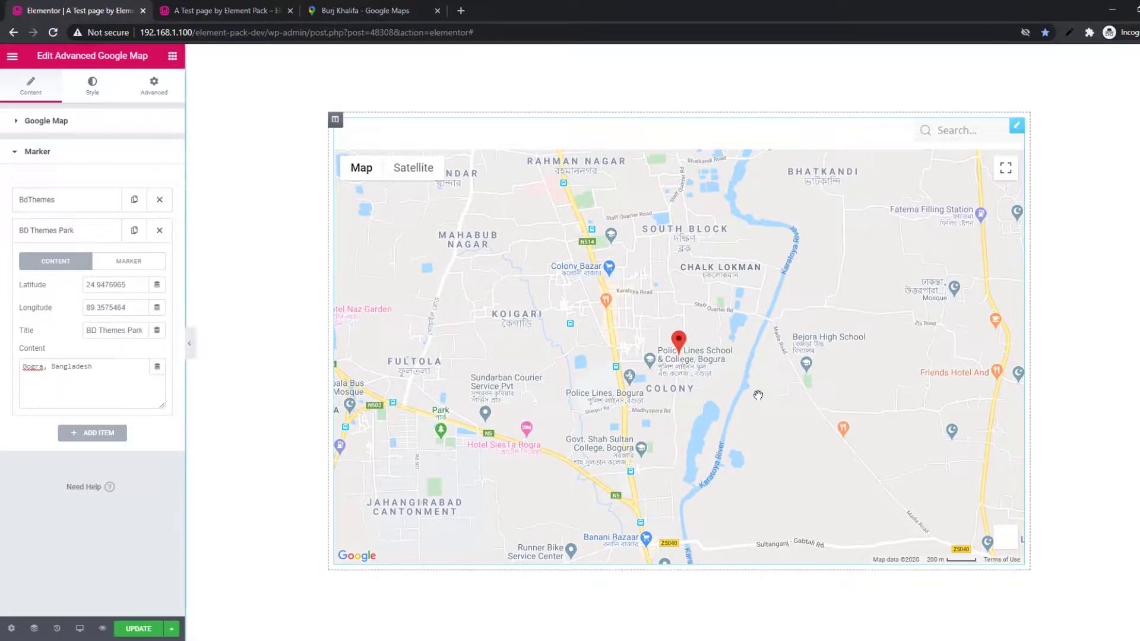
# Step: Zoom the map preview out to show both markers, then zoom in on a marker
pyautogui.scroll(-1, 758, 395)
pyautogui.scroll(-2, 759, 395)
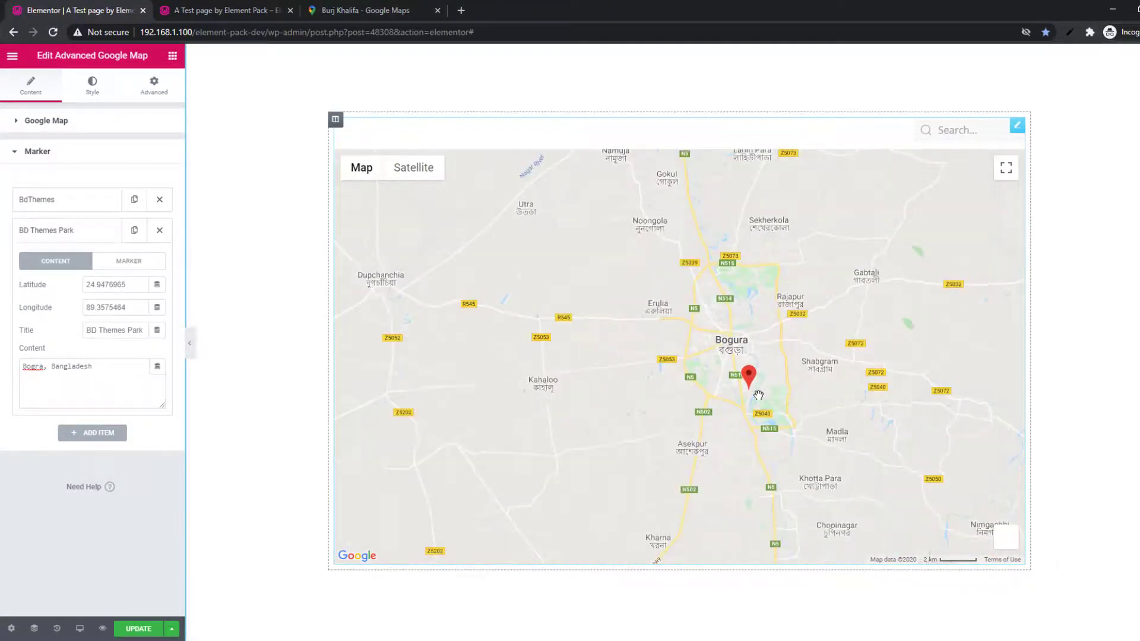
pyautogui.scroll(-3, 756, 380)
pyautogui.scroll(-1, 756, 380)
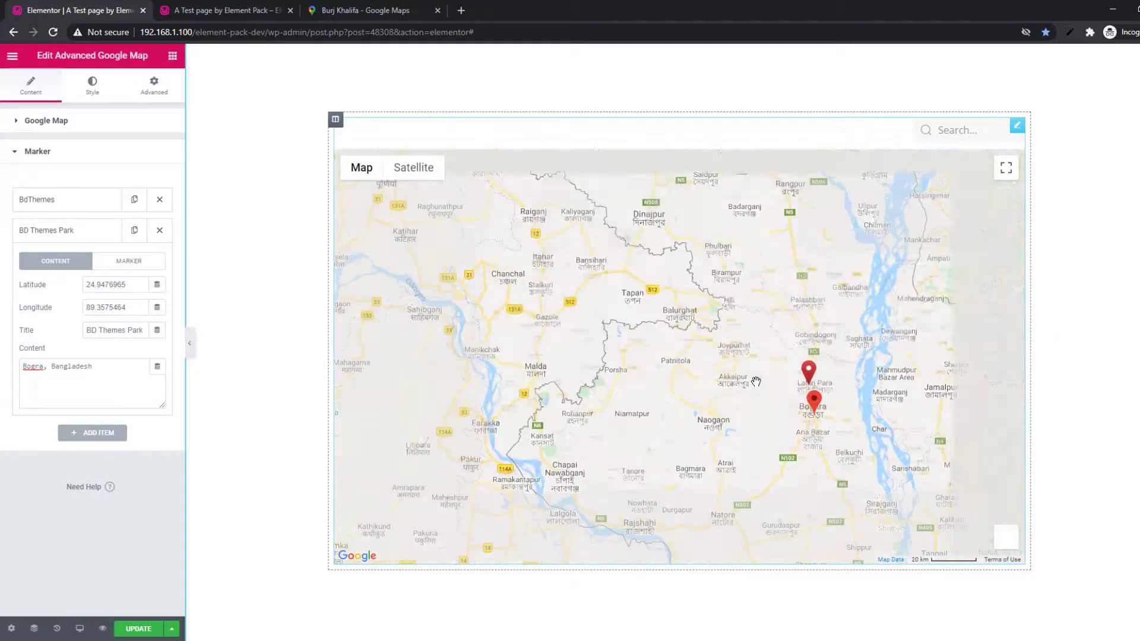
pyautogui.scroll(1, 756, 381)
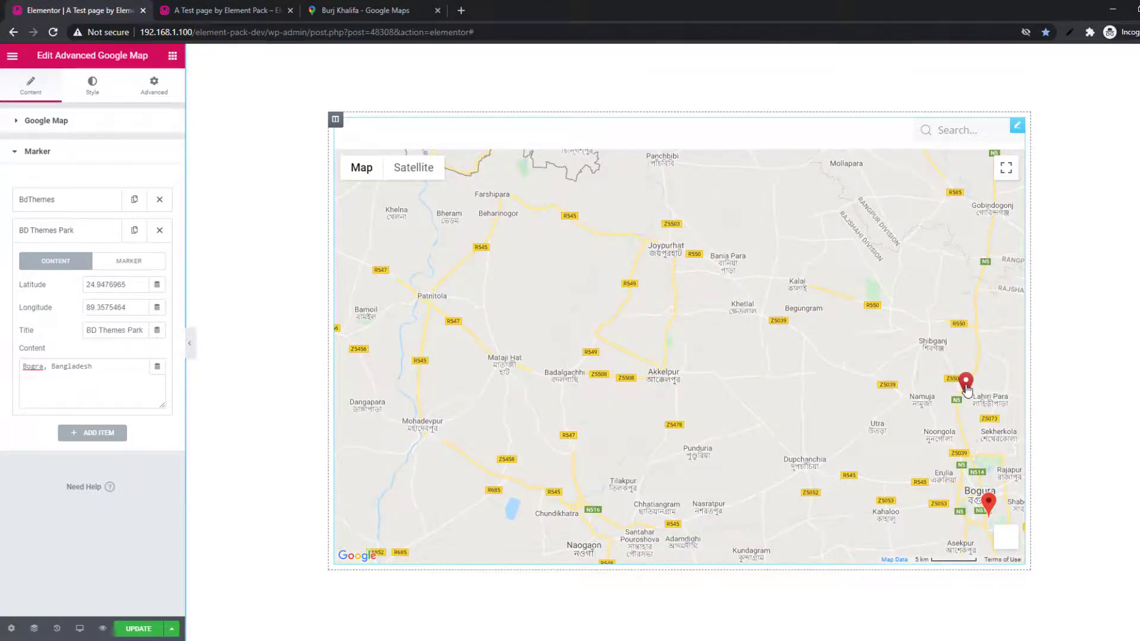
pyautogui.click(966, 383)
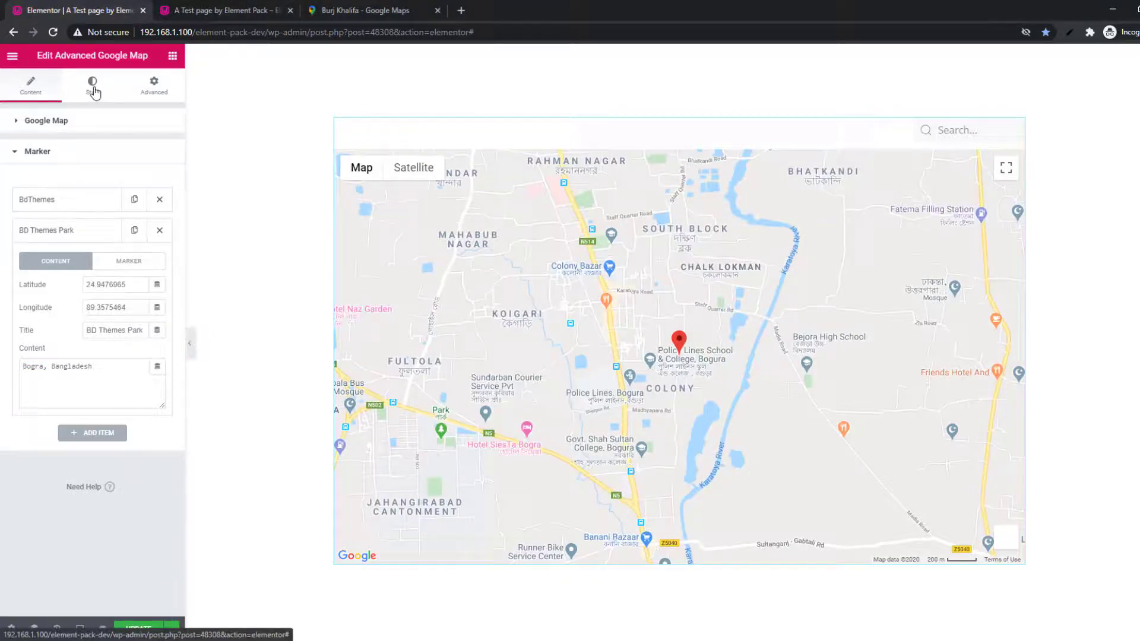
# Step: Open snazzymaps.com in a new tab from the map's GMap Style settings
pyautogui.click(94, 89)
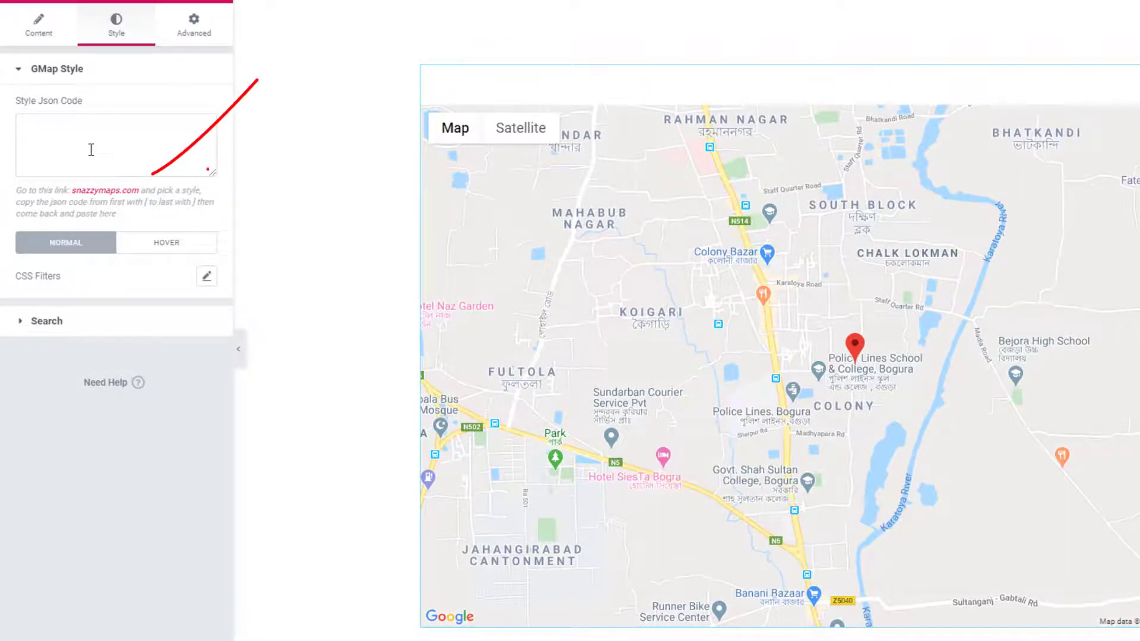
pyautogui.click(106, 191)
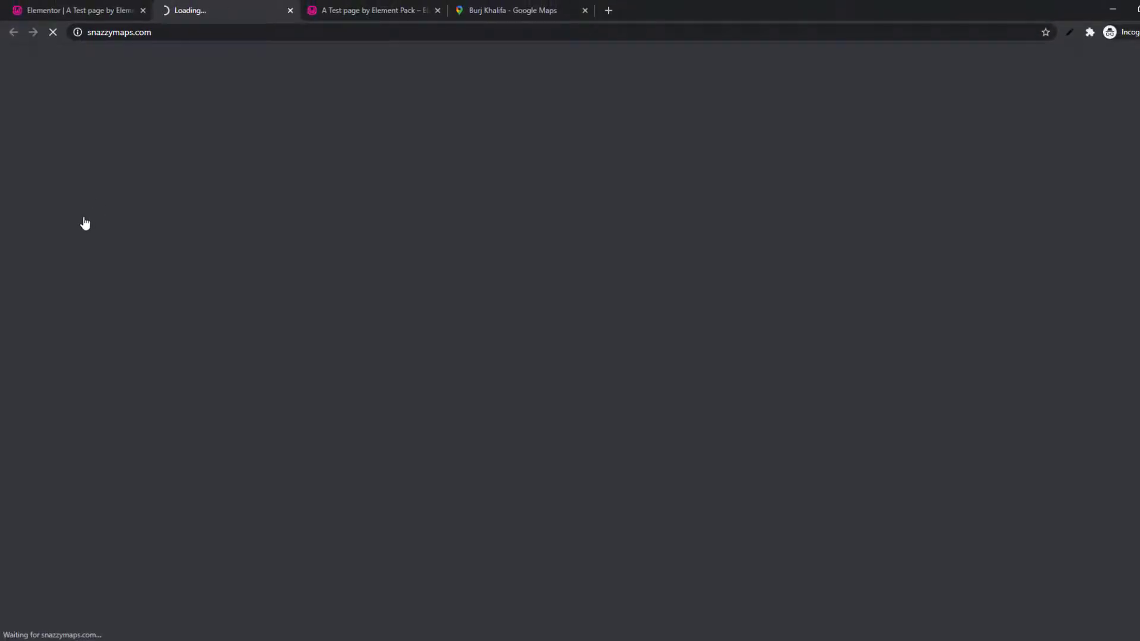
# Step: Browse the Snazzy Maps gallery and open the Modest style's page
pyautogui.scroll(-5, 505, 463)
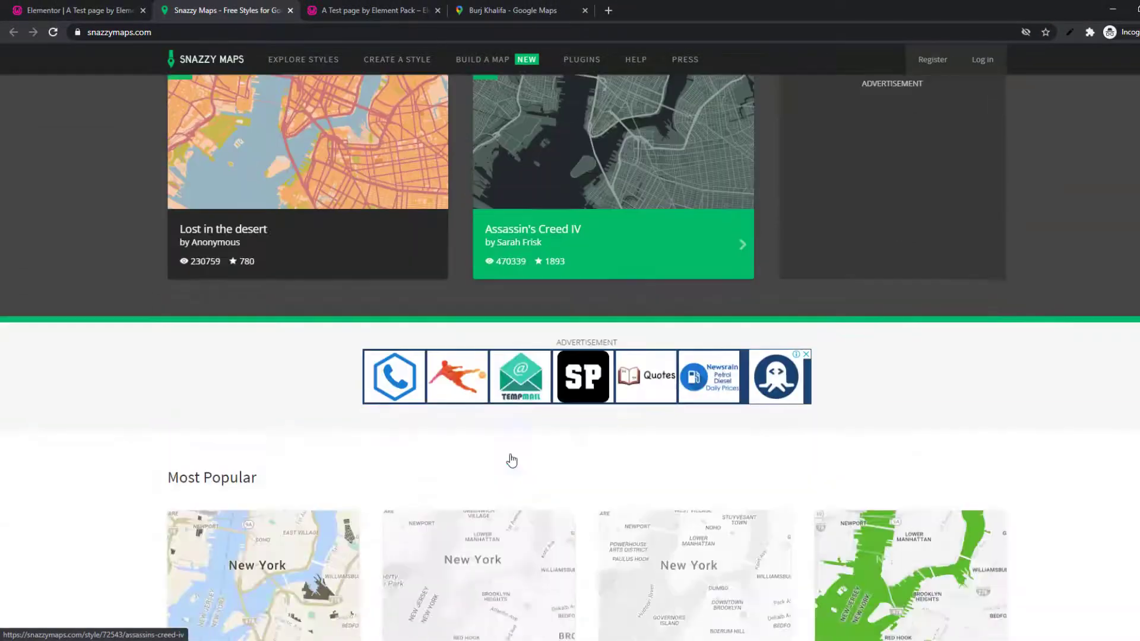
pyautogui.scroll(2, 510, 460)
pyautogui.scroll(-10, 512, 459)
pyautogui.scroll(7, 512, 460)
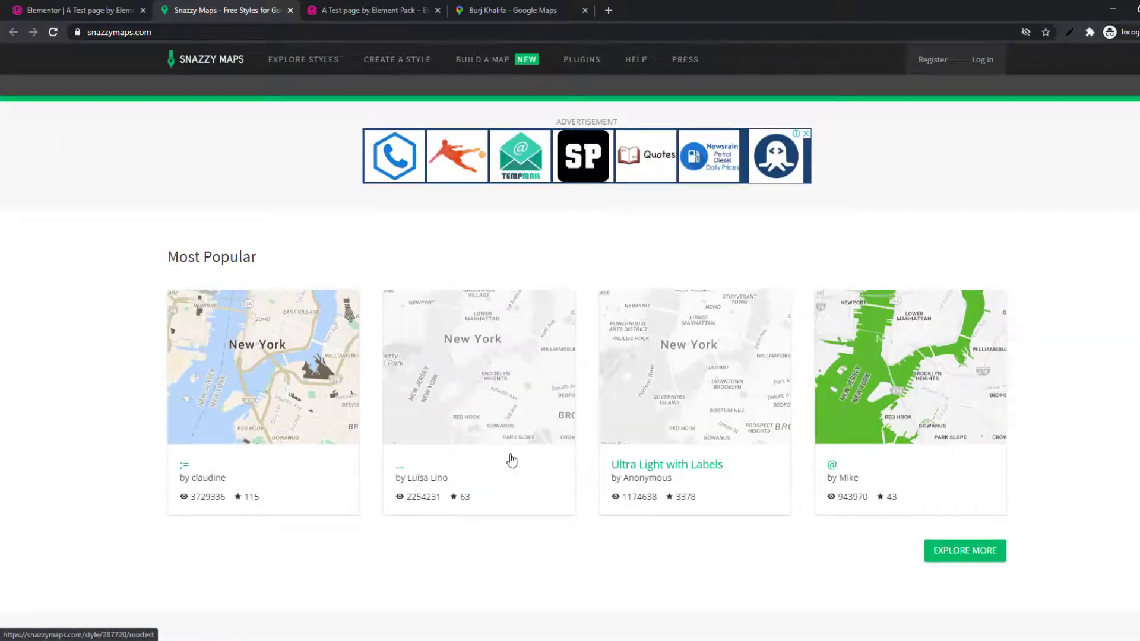
pyautogui.scroll(-2, 512, 461)
pyautogui.scroll(1, 851, 353)
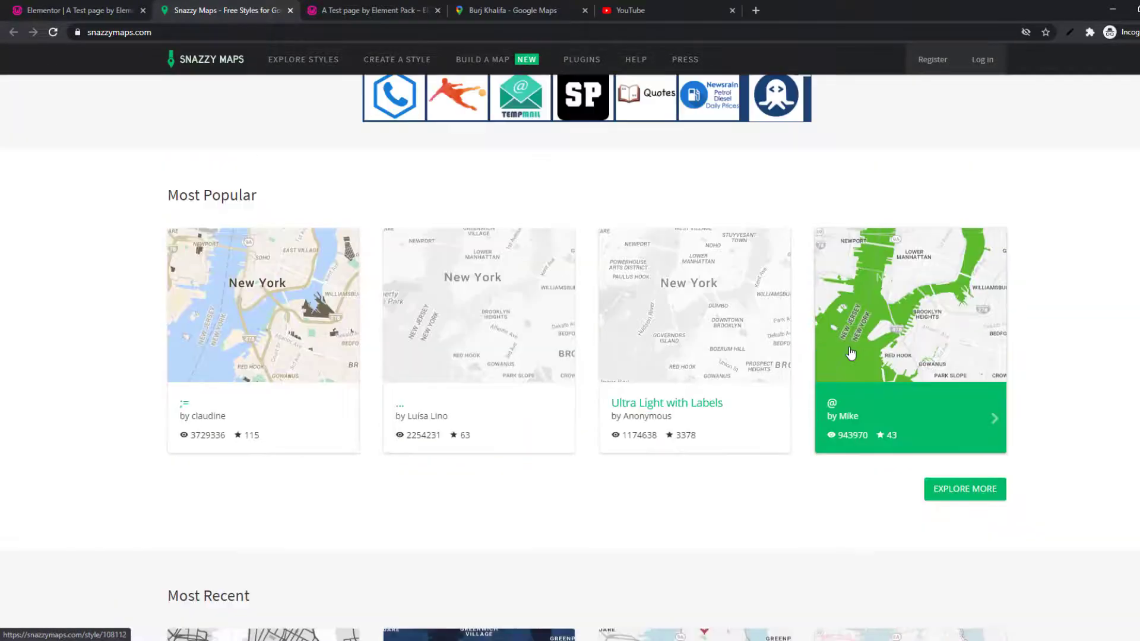
pyautogui.scroll(-6, 850, 353)
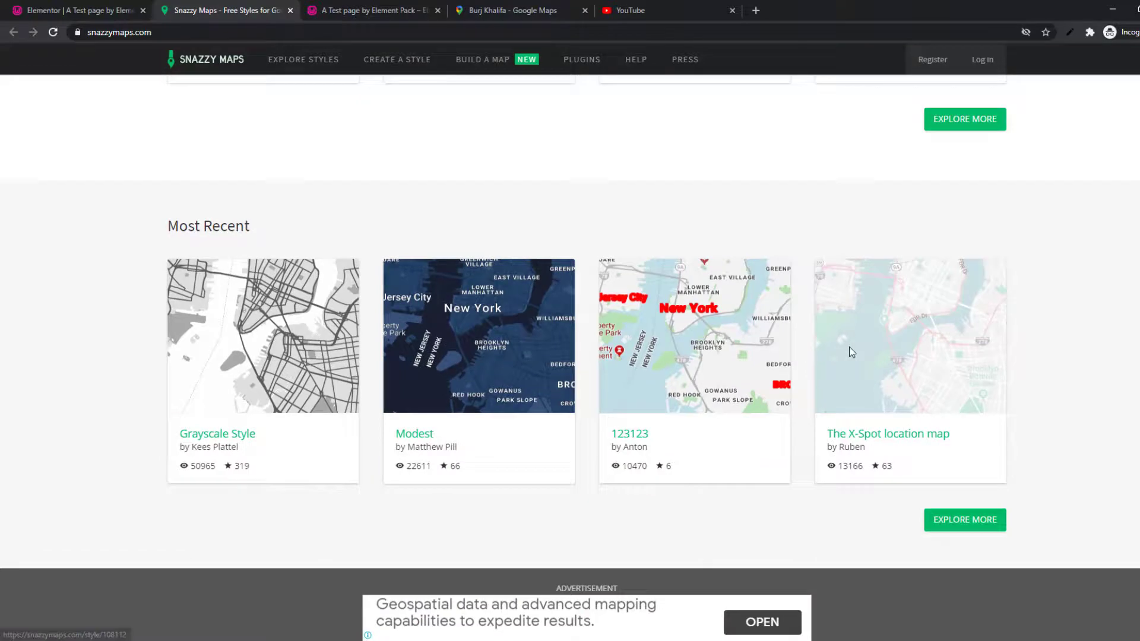
pyautogui.scroll(-2, 527, 356)
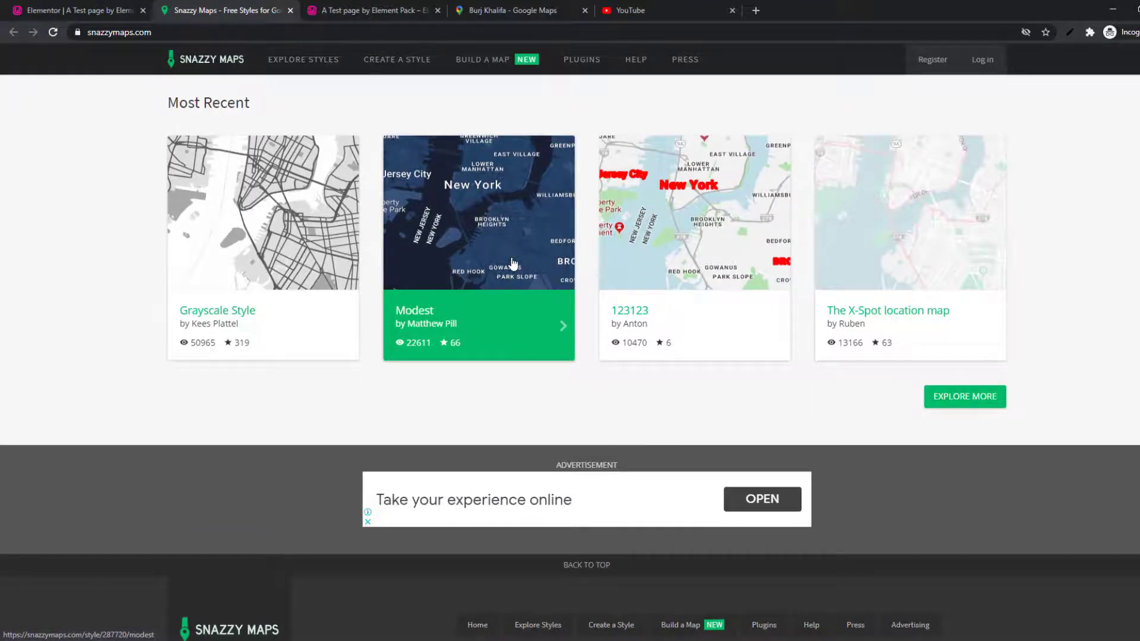
pyautogui.click(514, 263)
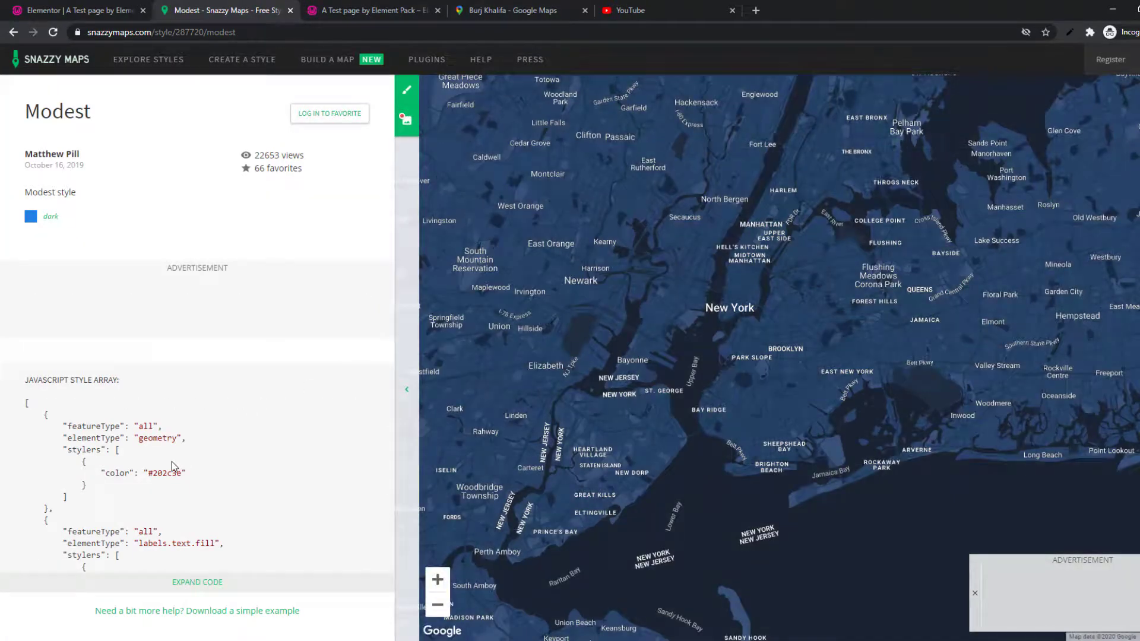
# Step: Expand and copy the Modest style's full JSON code, then return to Elementor's style JSON box
pyautogui.click(191, 582)
pyautogui.scroll(-2, 193, 576)
pyautogui.moveTo(25, 215); pyautogui.dragTo(204, 571)
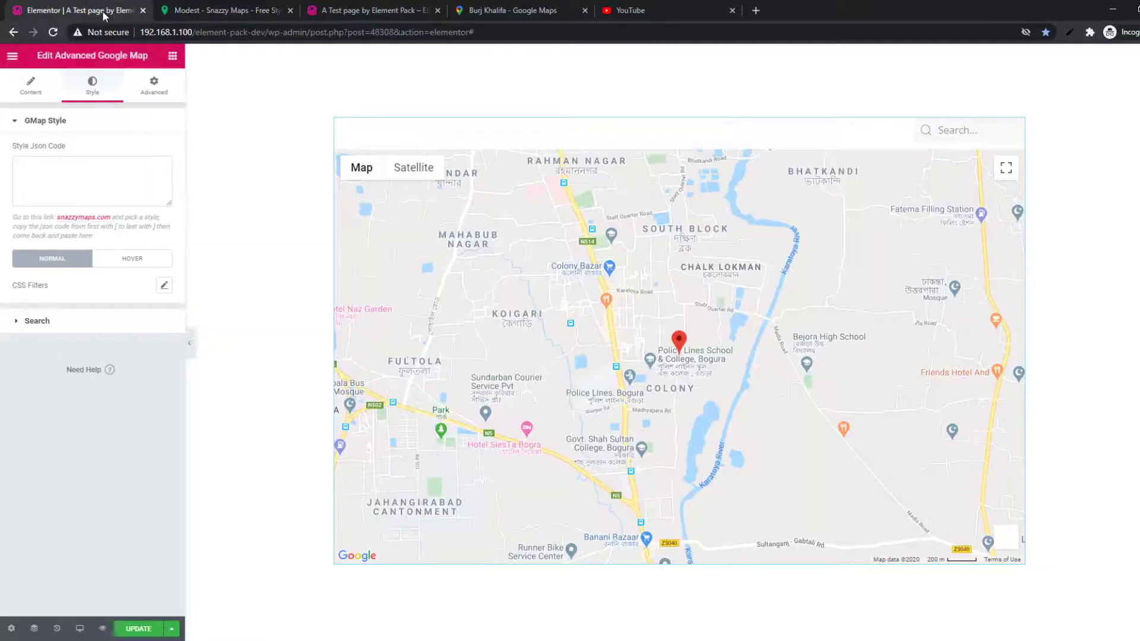
pyautogui.click(107, 12)
pyautogui.click(83, 164)
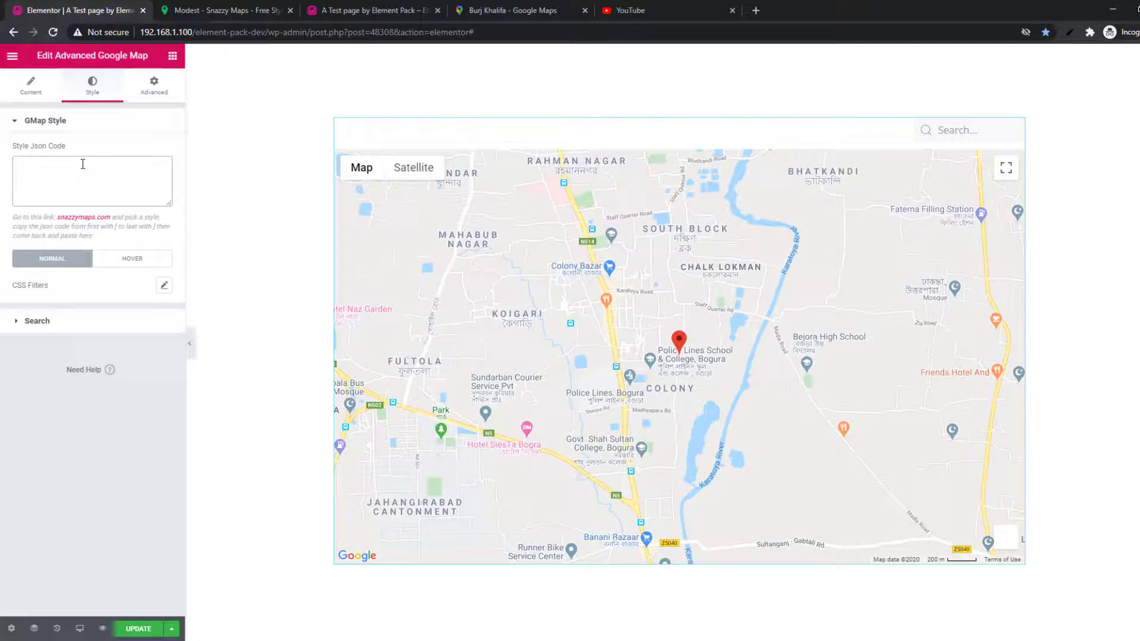
pyautogui.hotkey('ctrl', 'v')
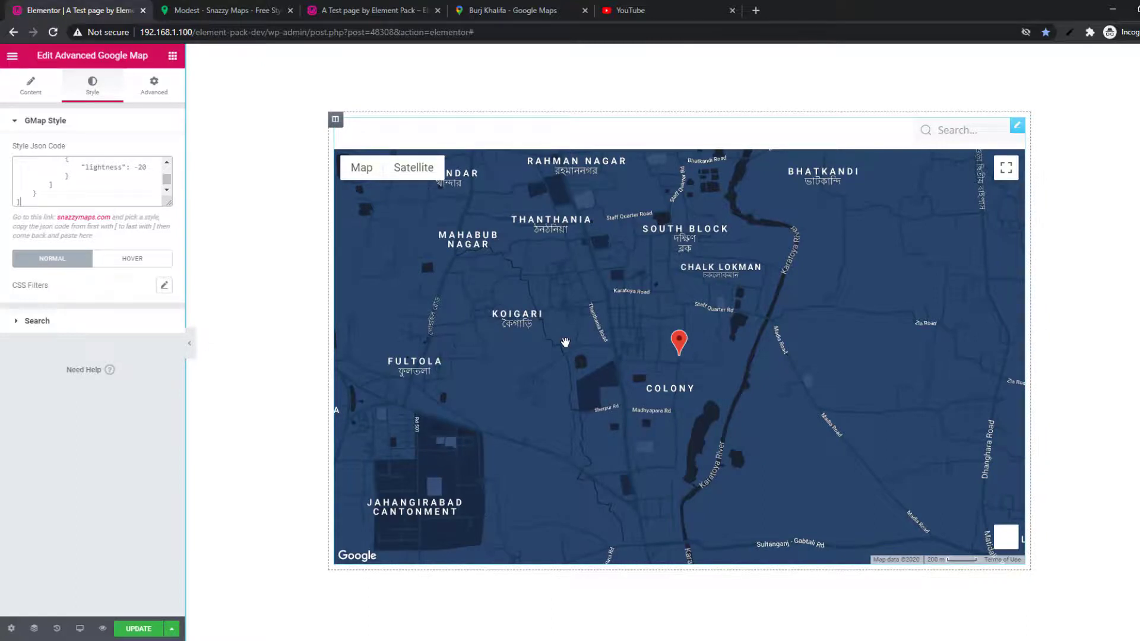
pyautogui.scroll(2, 64, 189)
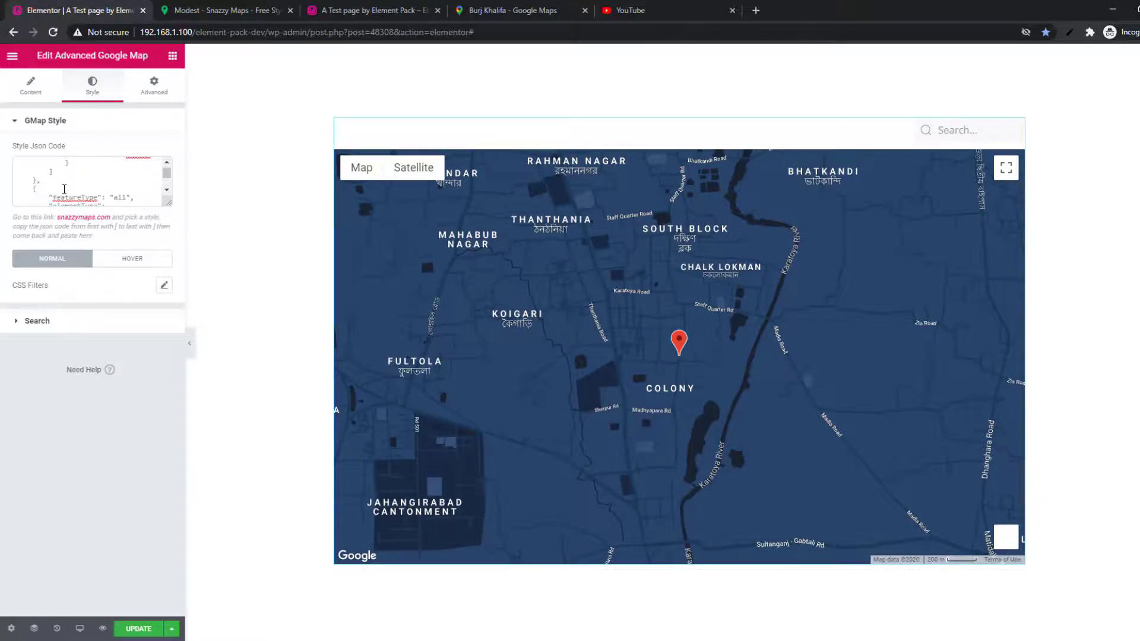
pyautogui.click(64, 188)
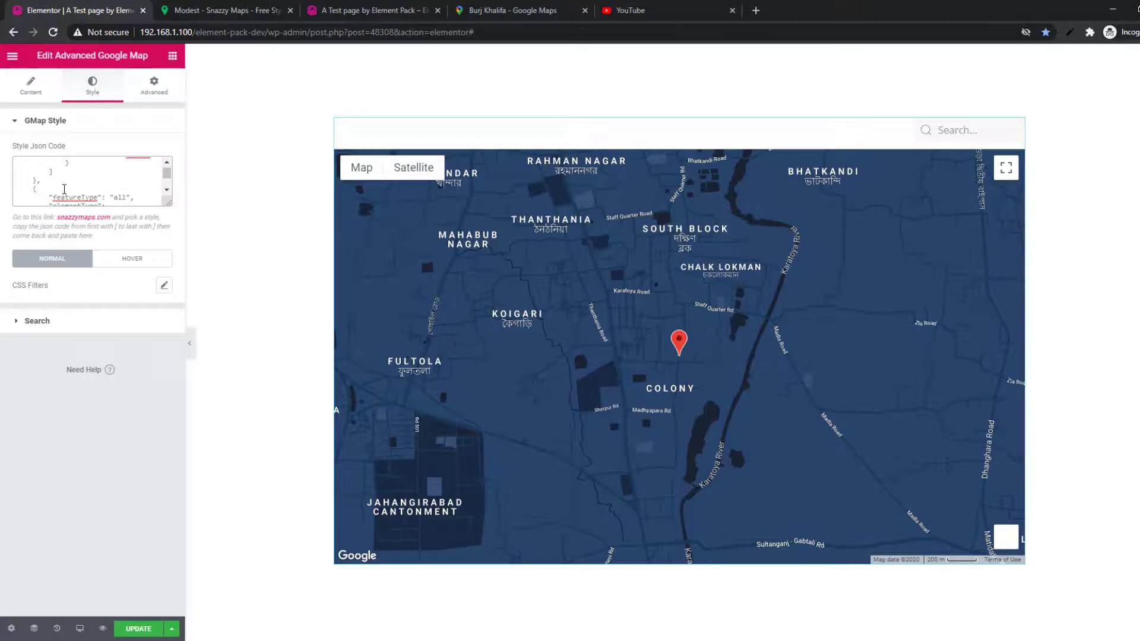
pyautogui.hotkey('ctrl', 'a')
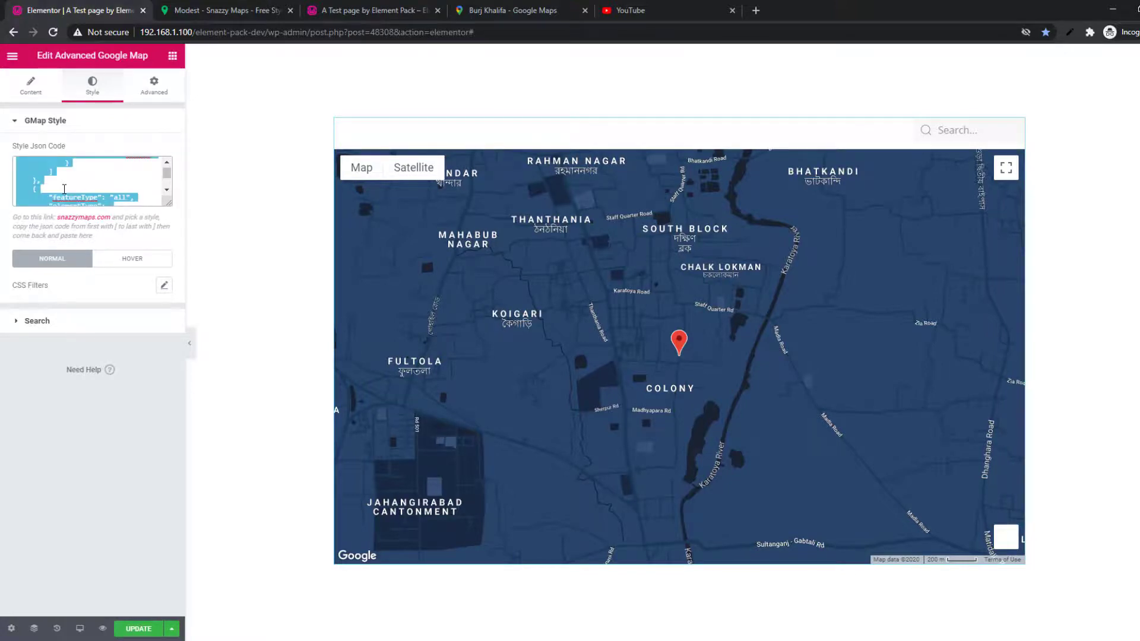
pyautogui.press('BackSpace')
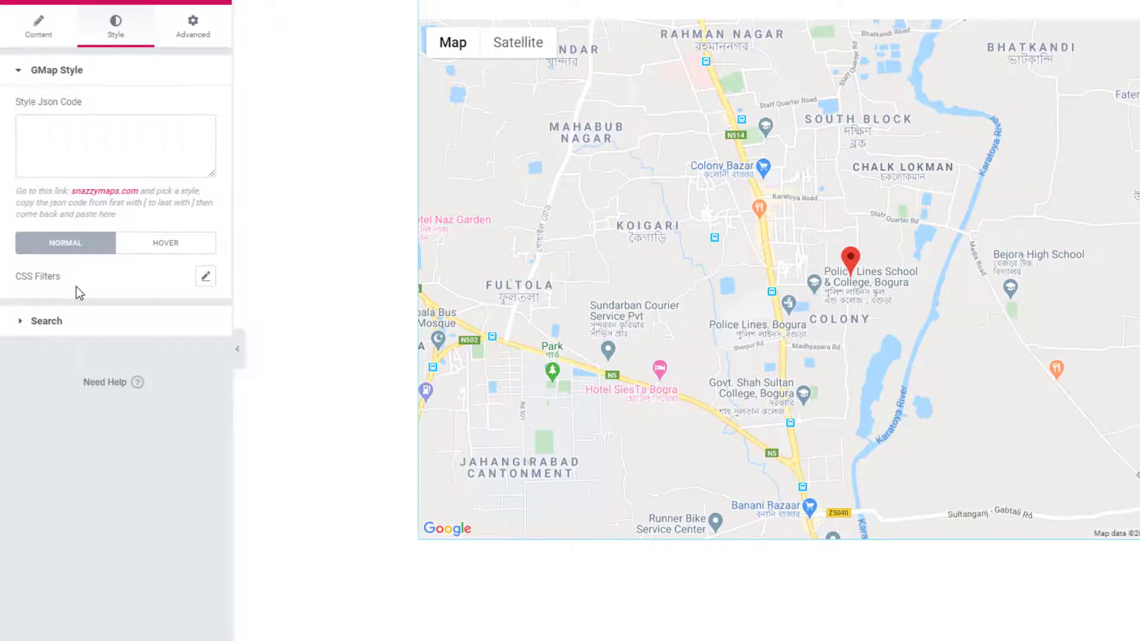
pyautogui.click(205, 276)
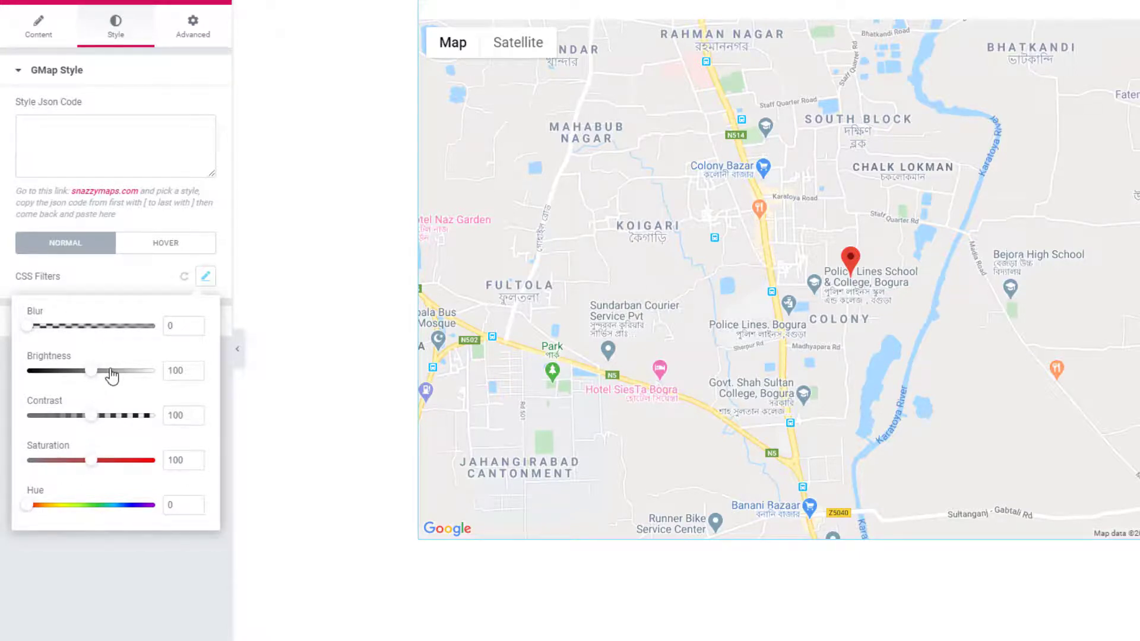
# Step: Set the Normal CSS filters to Saturation 114 and Hue 219, tinting the map orange
pyautogui.moveTo(91, 468)
pyautogui.mouseDown()
pyautogui.moveTo(37, 474)
pyautogui.moveTo(100, 462)
pyautogui.mouseUp()
pyautogui.moveTo(36, 509); pyautogui.dragTo(105, 512)
pyautogui.click(149, 273)
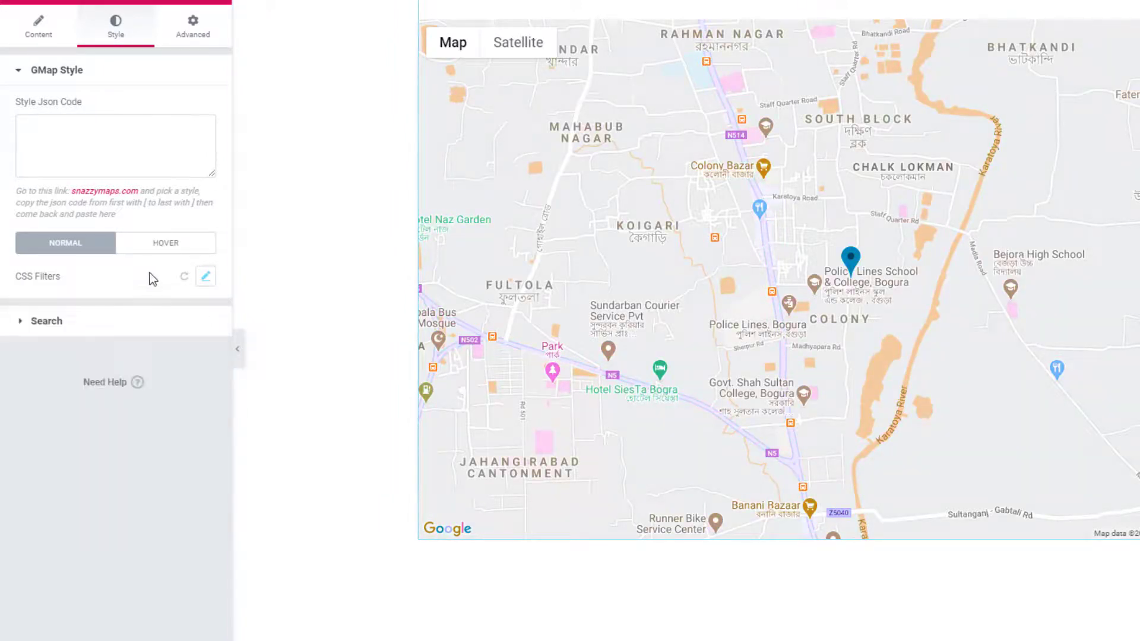
# Step: Set the Hover state's CSS filter Hue to 5
pyautogui.click(172, 250)
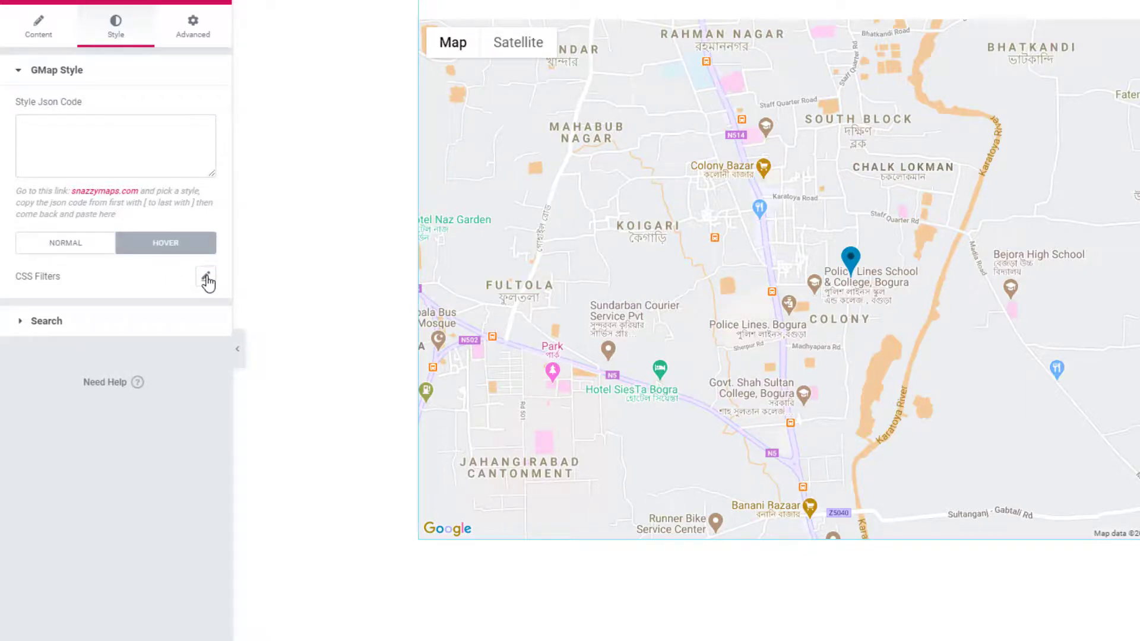
pyautogui.click(206, 277)
pyautogui.moveTo(34, 505)
pyautogui.mouseDown()
pyautogui.moveTo(95, 520)
pyautogui.moveTo(28, 505)
pyautogui.mouseUp()
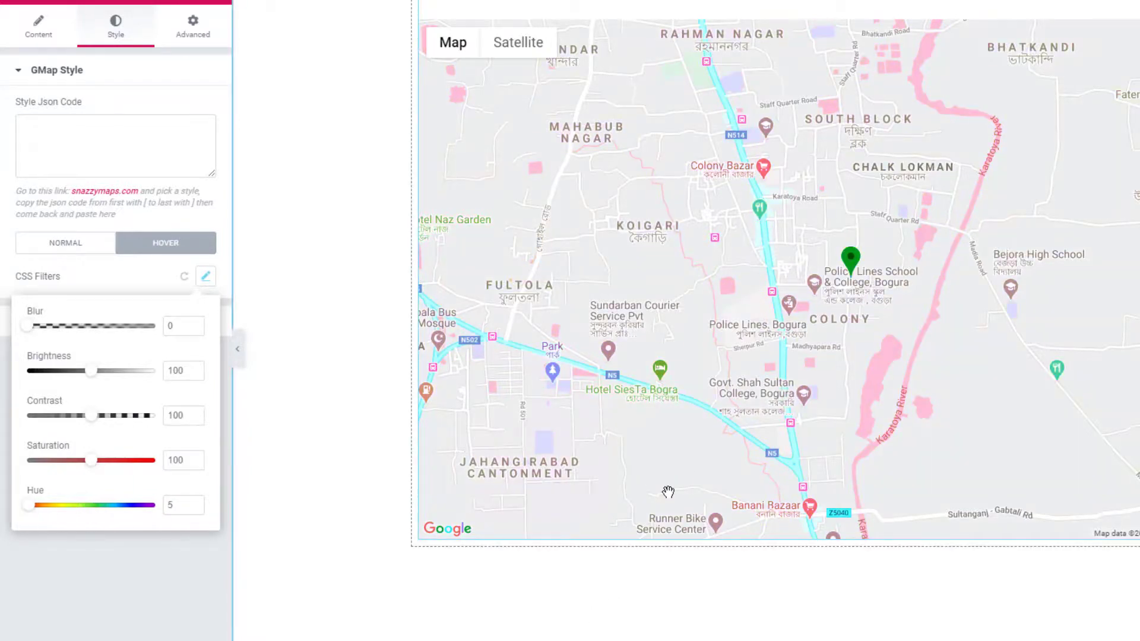
pyautogui.click(66, 243)
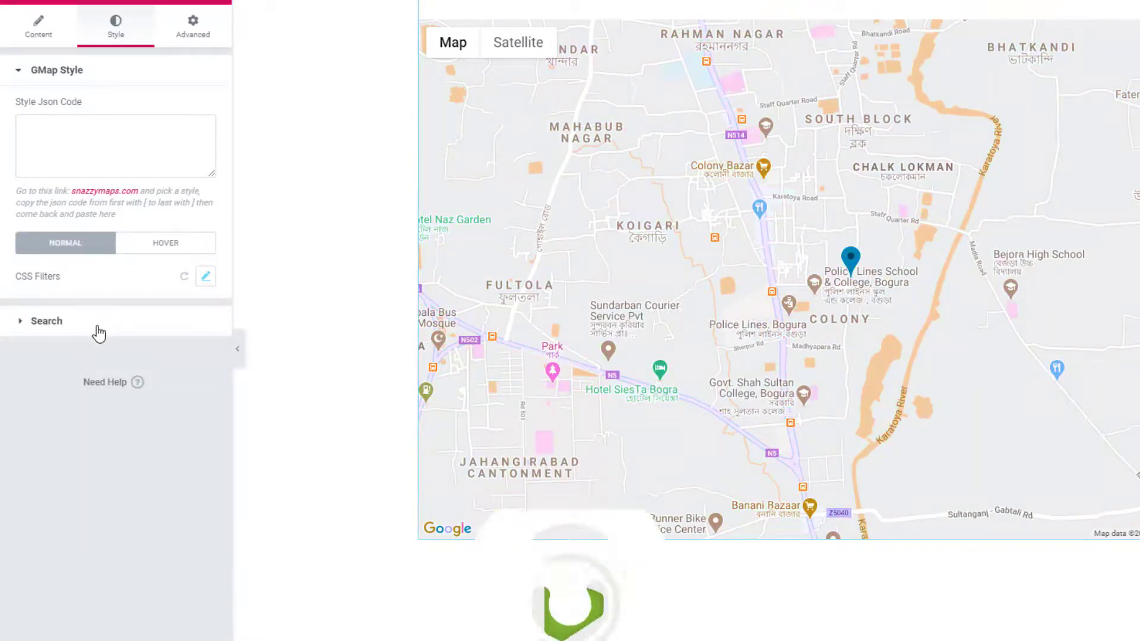
# Step: Expand the Search section to show the map search box's border, padding and margin settings
pyautogui.click(81, 316)
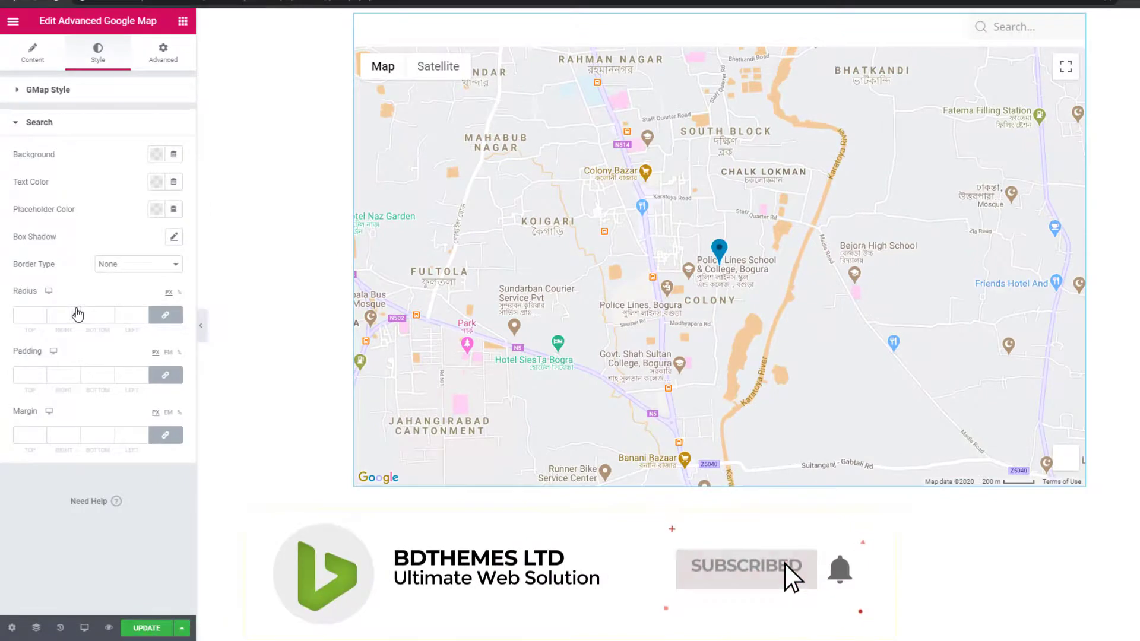